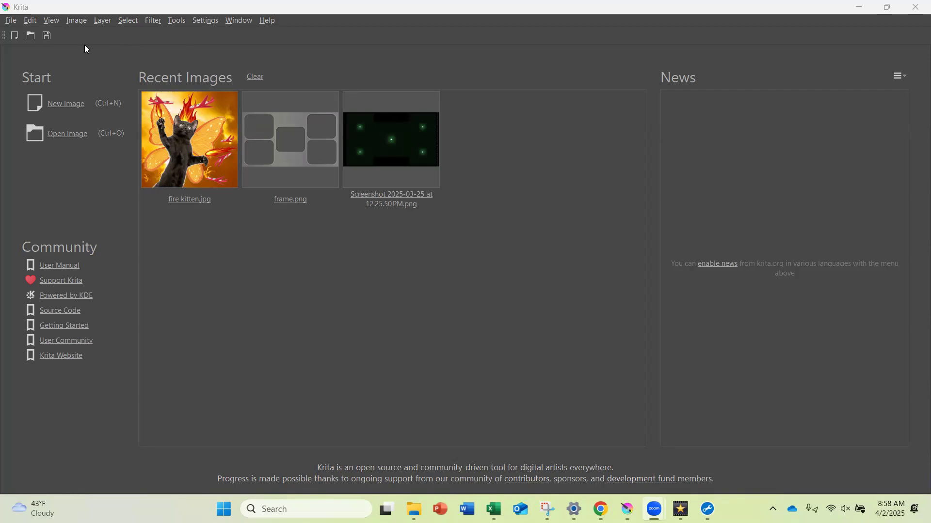
- Create a new 2000 × 2000 px canvas, with width and height in inches at 300 ppi
click(66, 103)
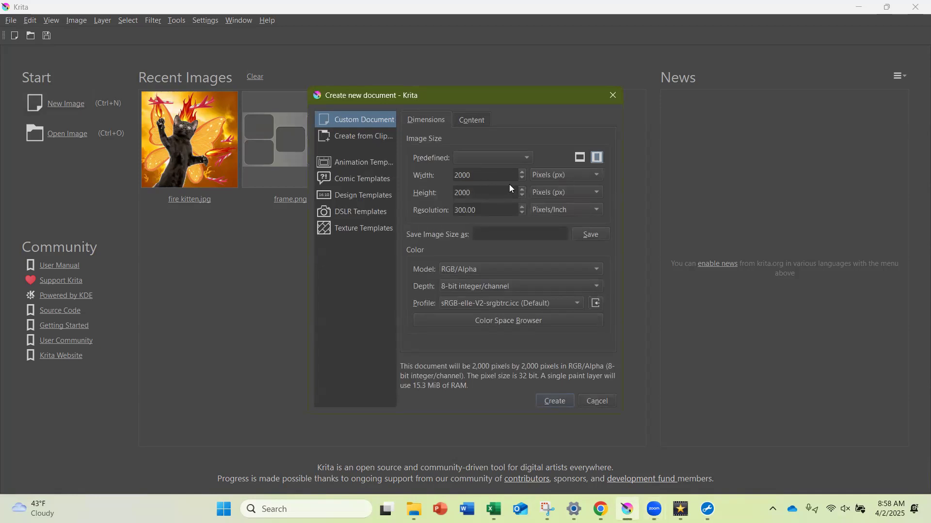
click(588, 174)
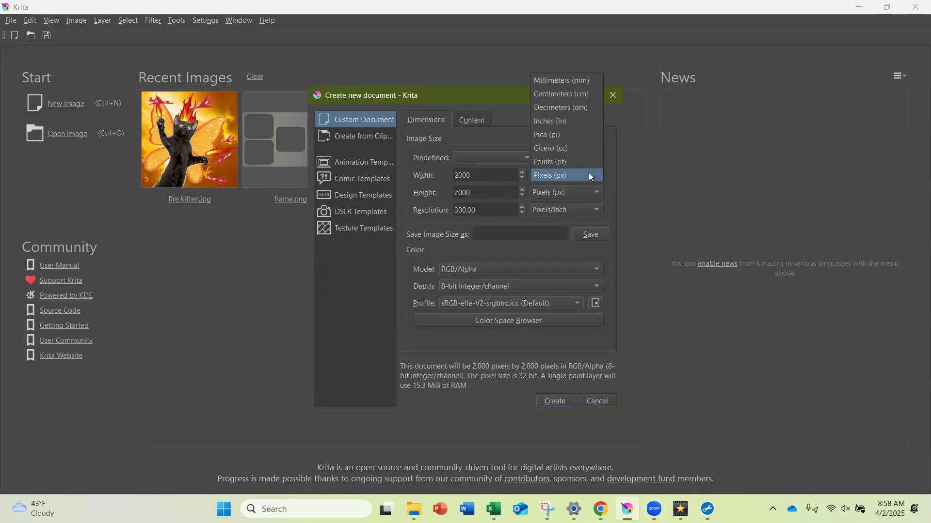
click(560, 122)
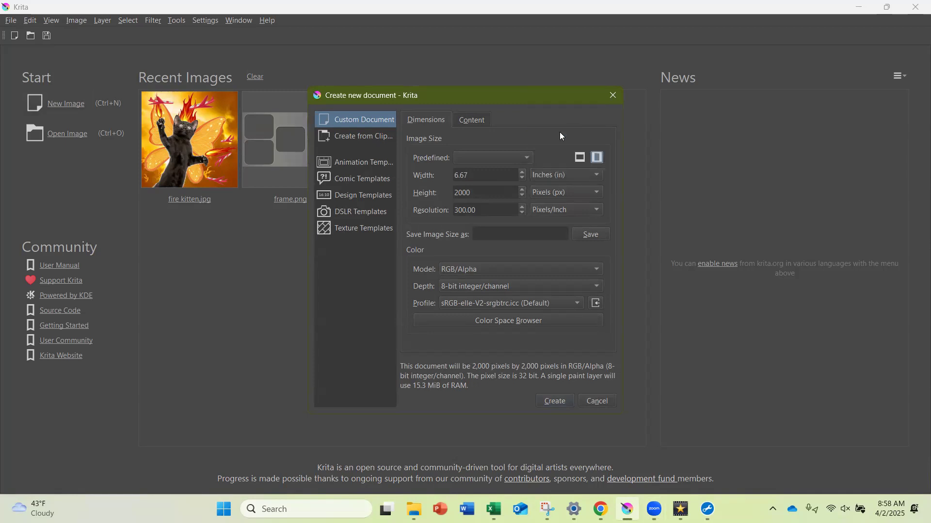
click(592, 196)
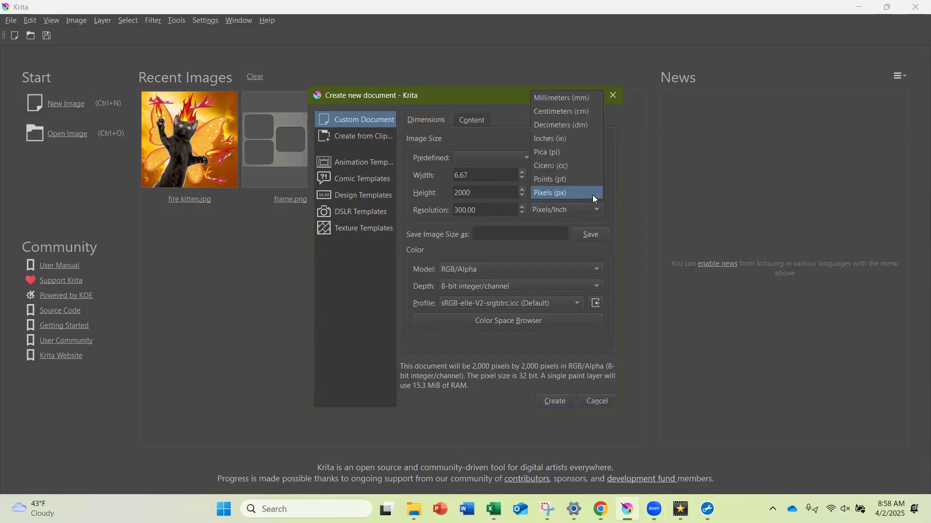
click(571, 139)
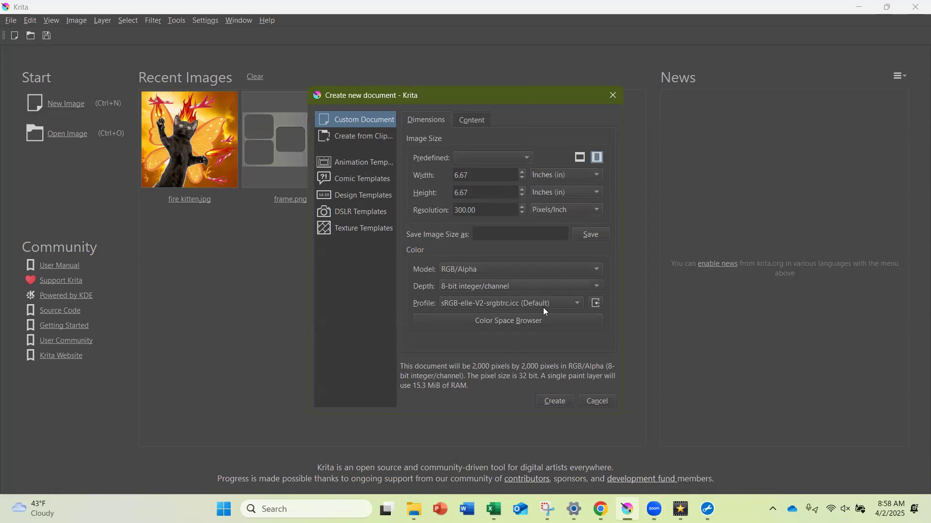
click(553, 402)
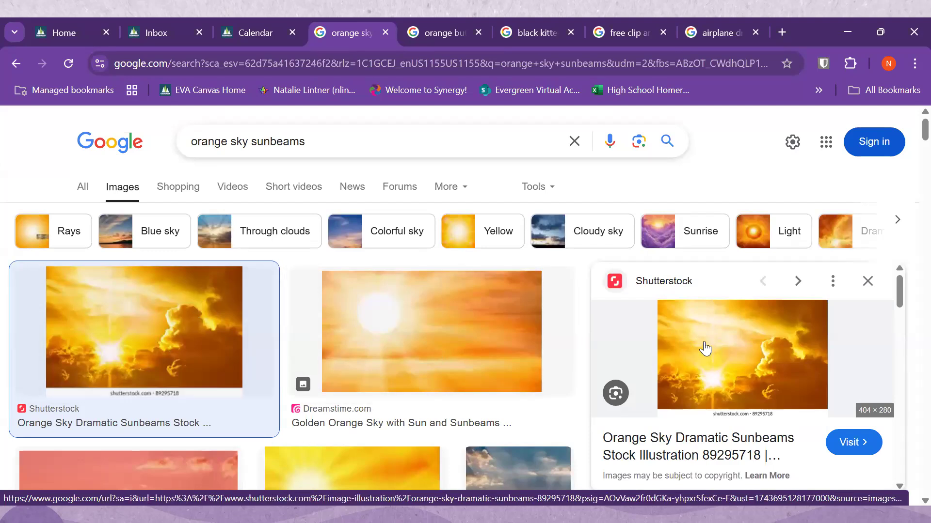
- Copy the Shutterstock orange sky sunbeams preview image to the clipboard
right_click(722, 361)
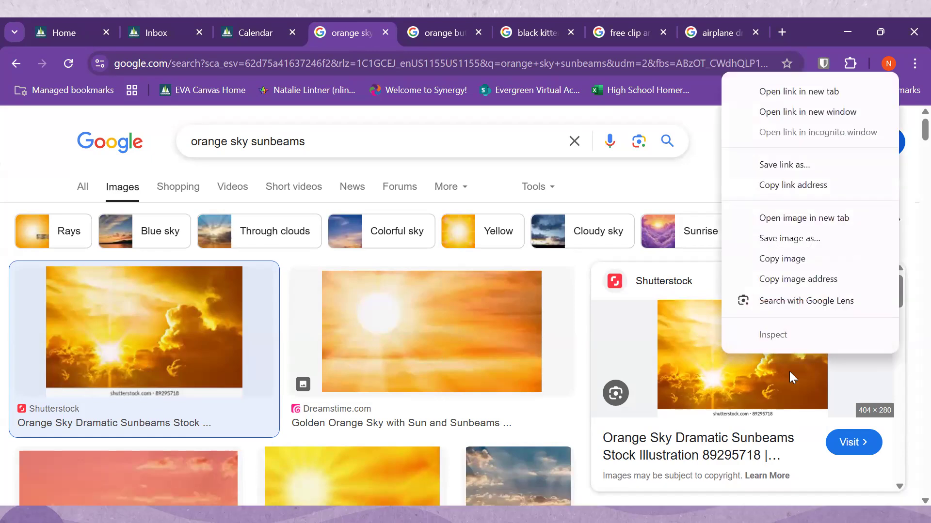
click(763, 260)
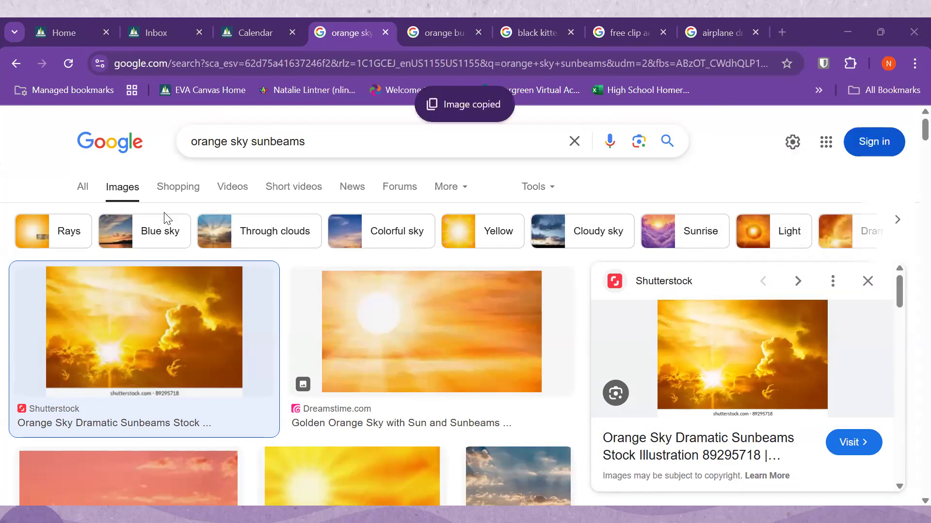
- Paste the sunbeams image into Krita as Paint Layer 2, downloading it from the remote source
key(alt+Tab)
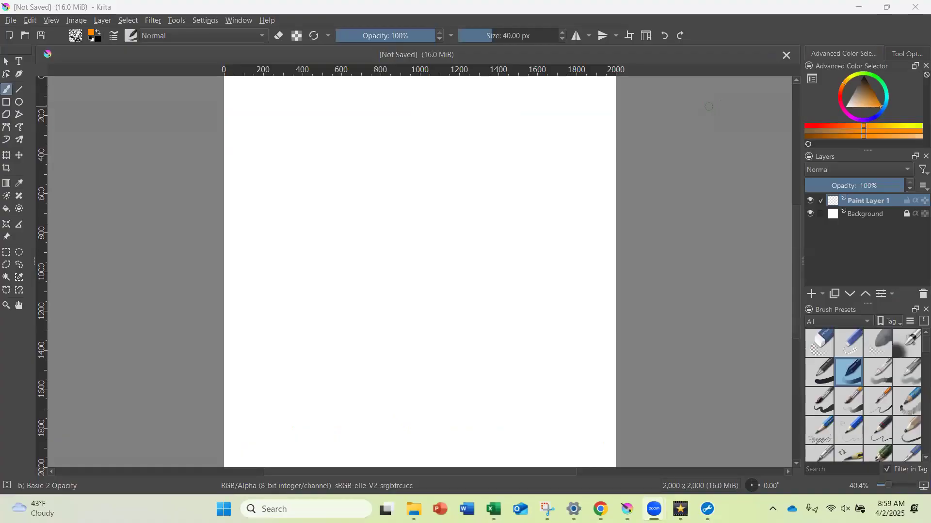
click(731, 32)
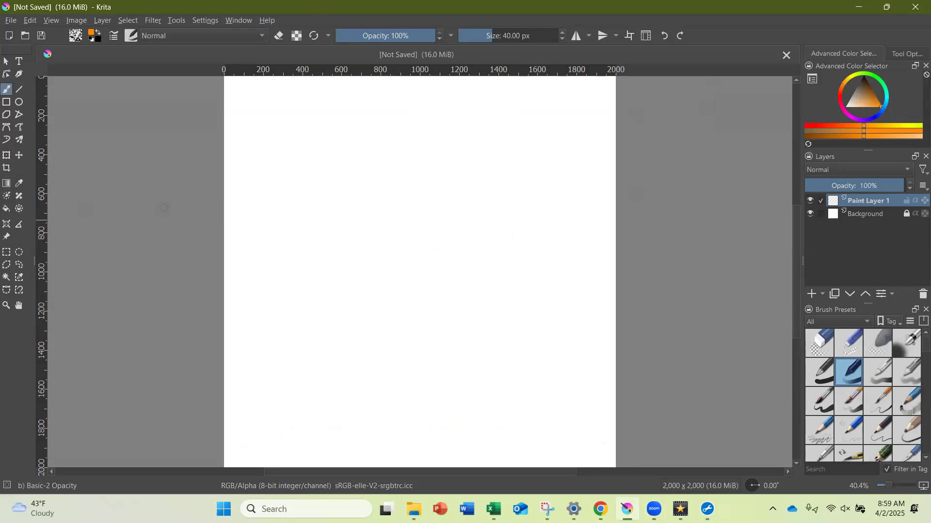
key(ctrl+v)
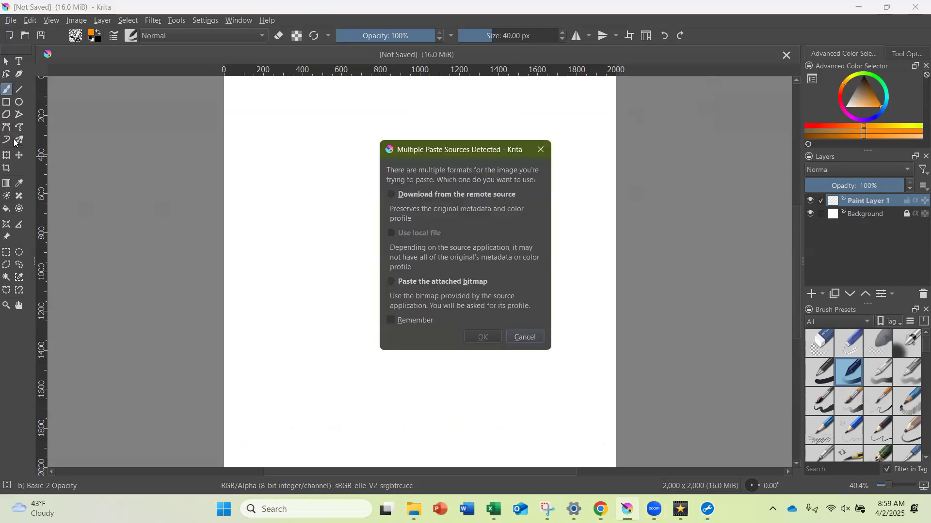
click(393, 196)
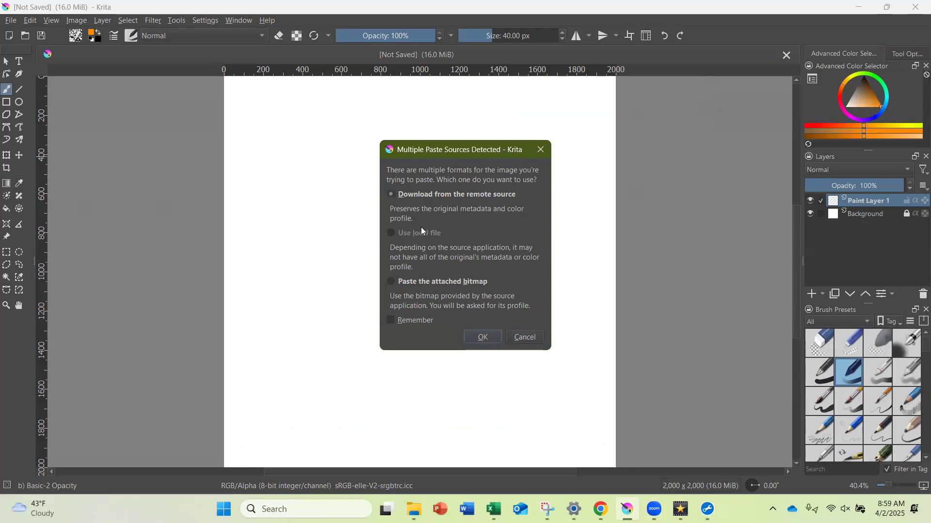
click(482, 336)
click(463, 267)
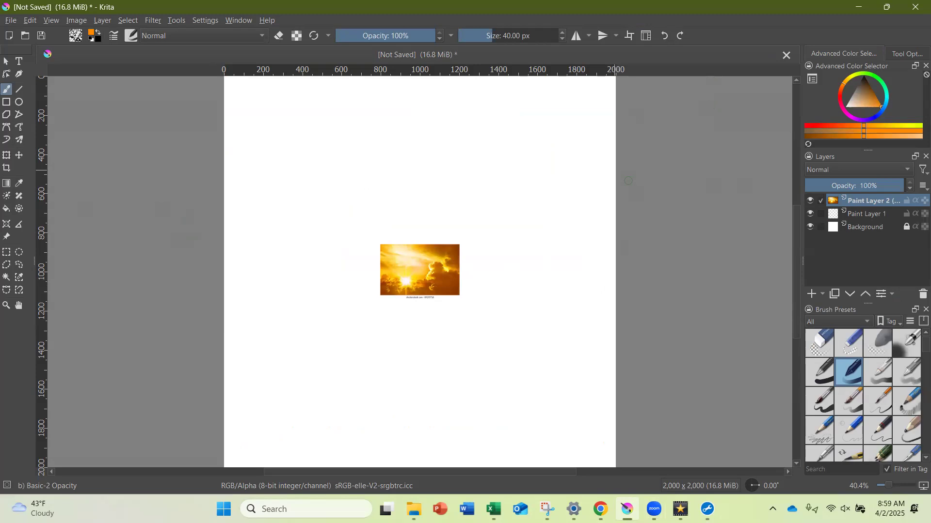
- Stretch the sunset layer horizontally to the canvas's left and right edges
click(6, 156)
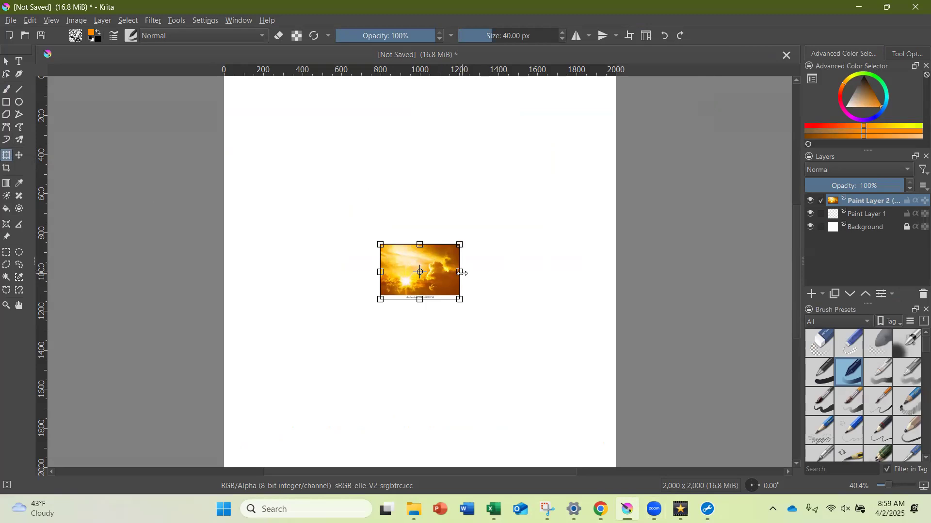
drag(461, 272, 621, 272)
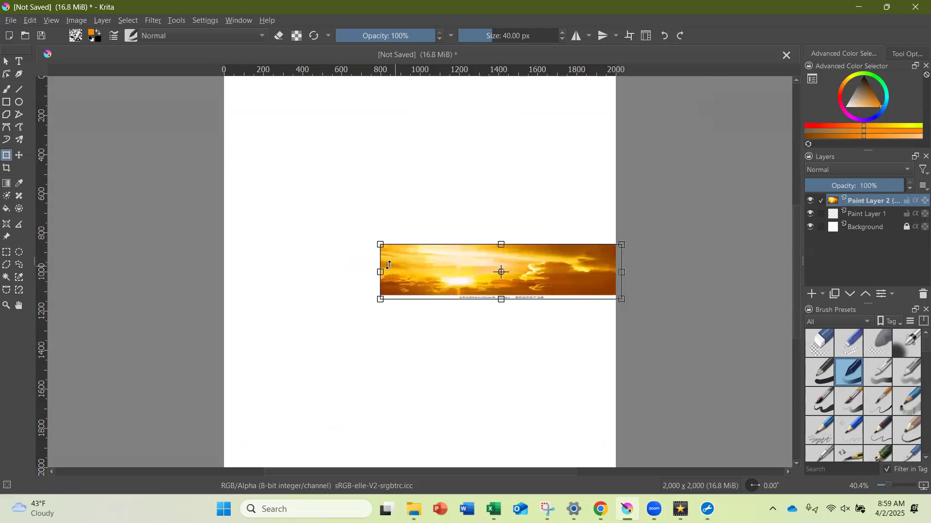
drag(380, 272, 218, 272)
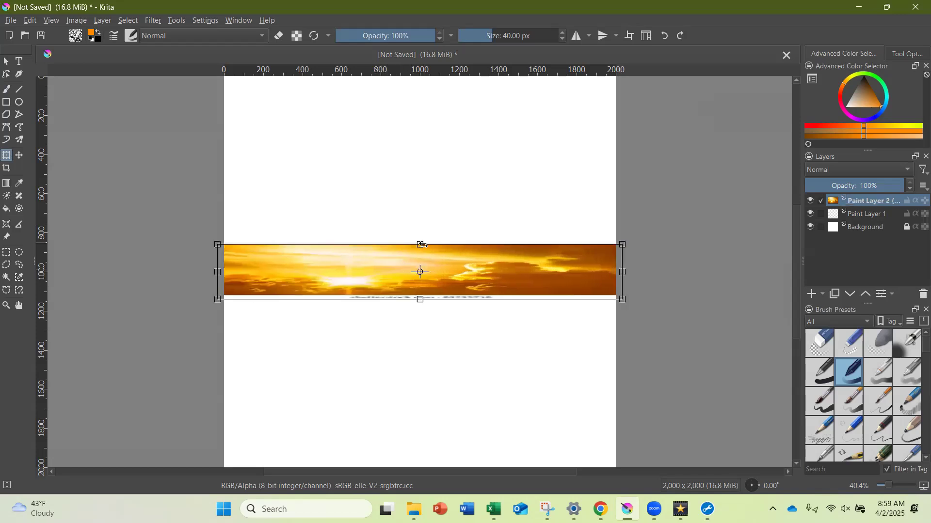
- Stretch the sunset layer to the canvas top and bottom, undo stray skews, and return to the browser
drag(419, 245, 417, 244)
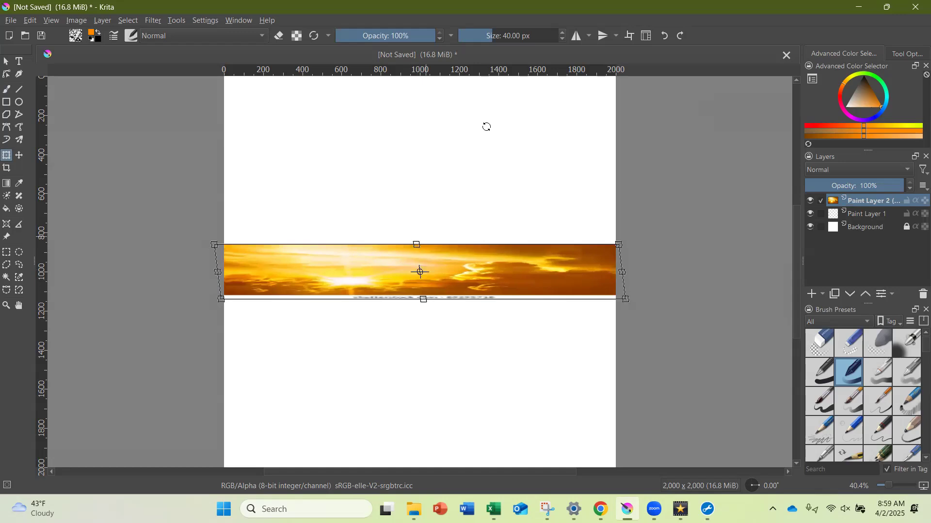
key(ctrl+z)
drag(420, 244, 418, 66)
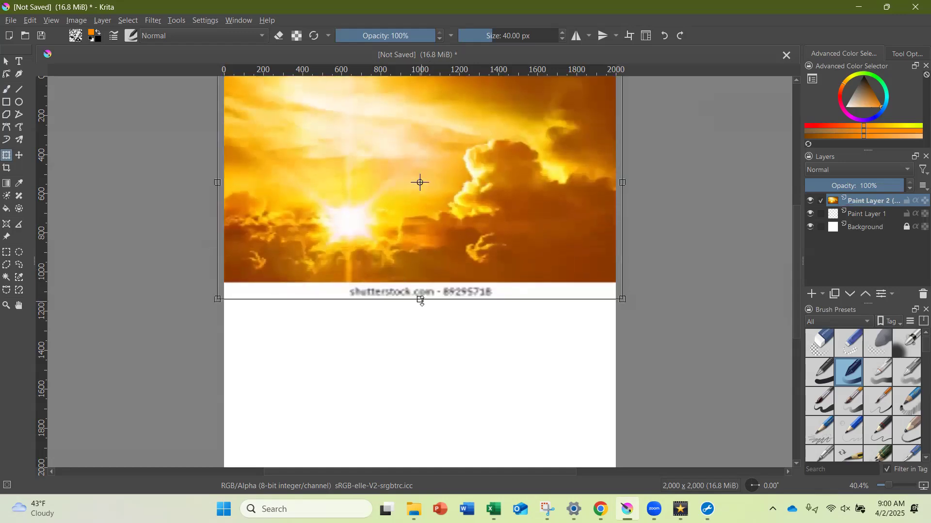
drag(416, 301, 418, 480)
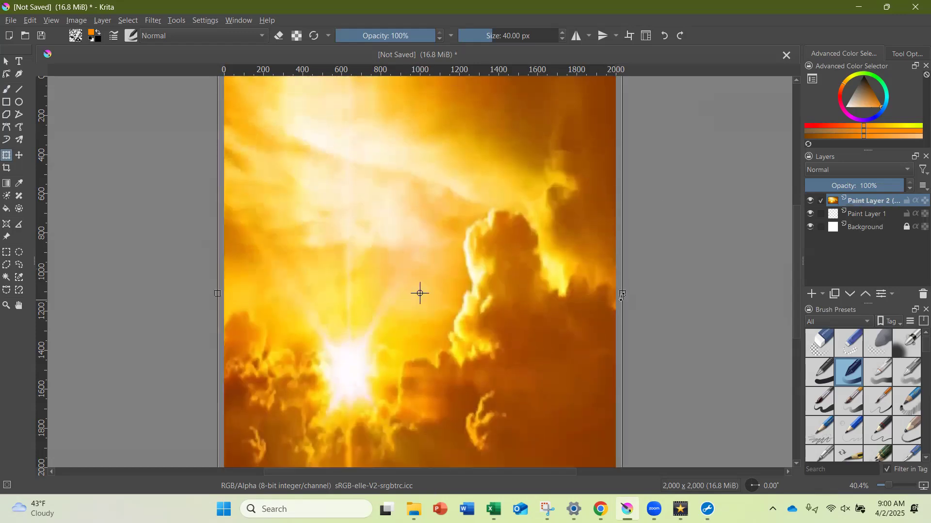
drag(625, 292, 646, 293)
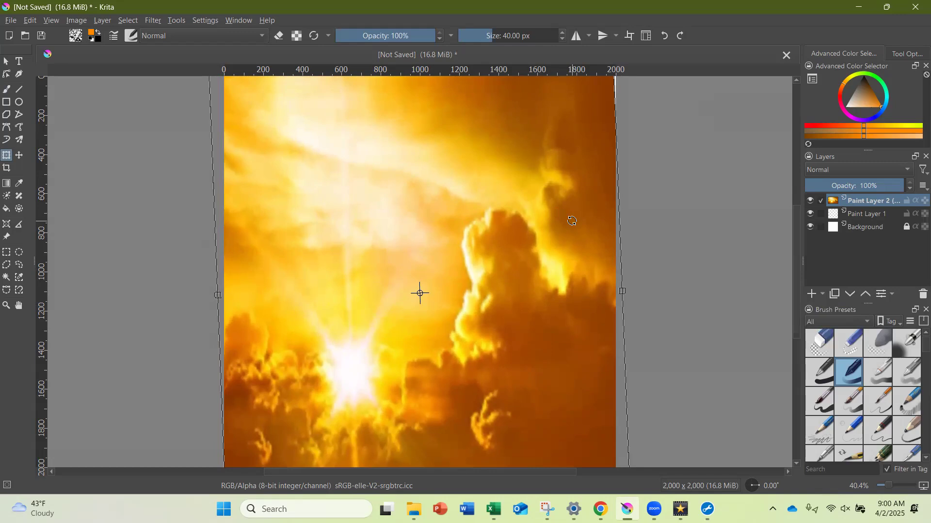
key(ctrl+z)
key(ctrl+z)
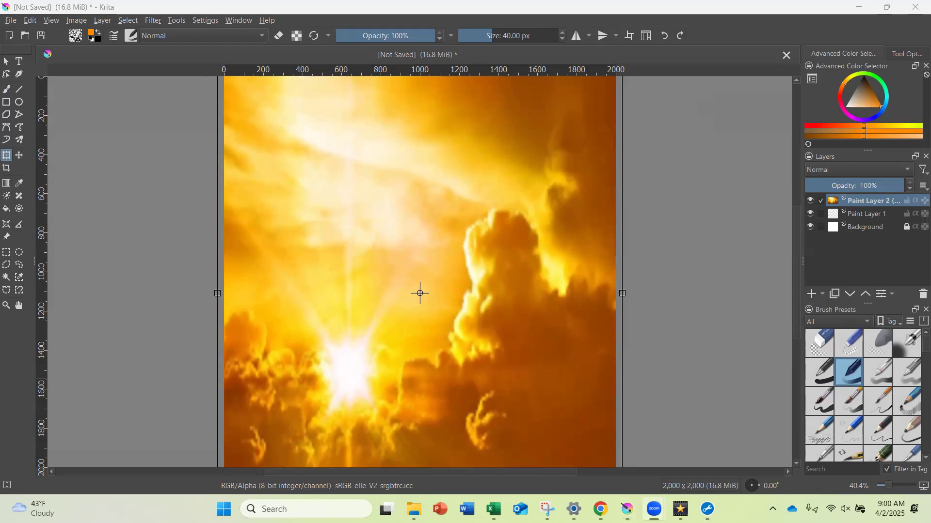
key(alt+Tab)
- Copy the A2Z Science Orange Butterfly Wings preview image from the butterfly wings results
click(431, 17)
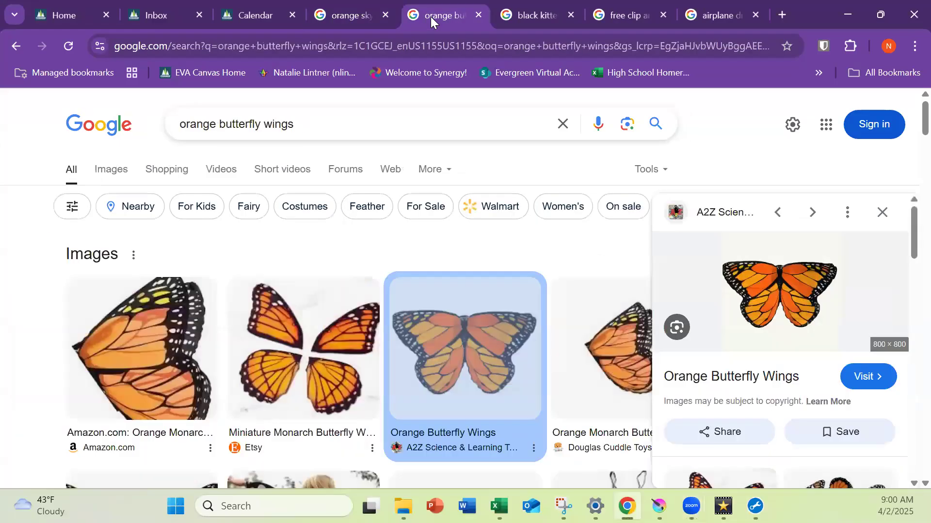
right_click(795, 297)
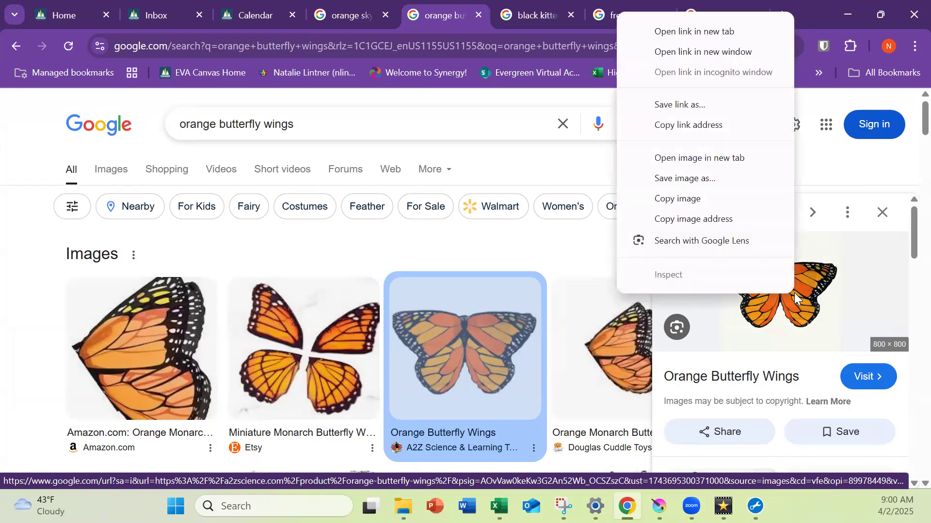
click(661, 201)
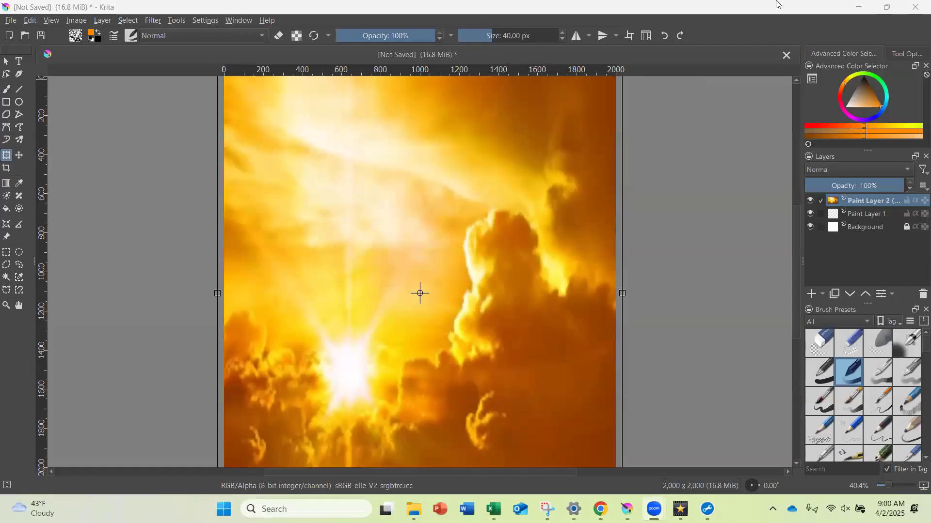
- Paste the butterfly wings image into Krita on a new centred layer, downloading it from its source
click(761, 23)
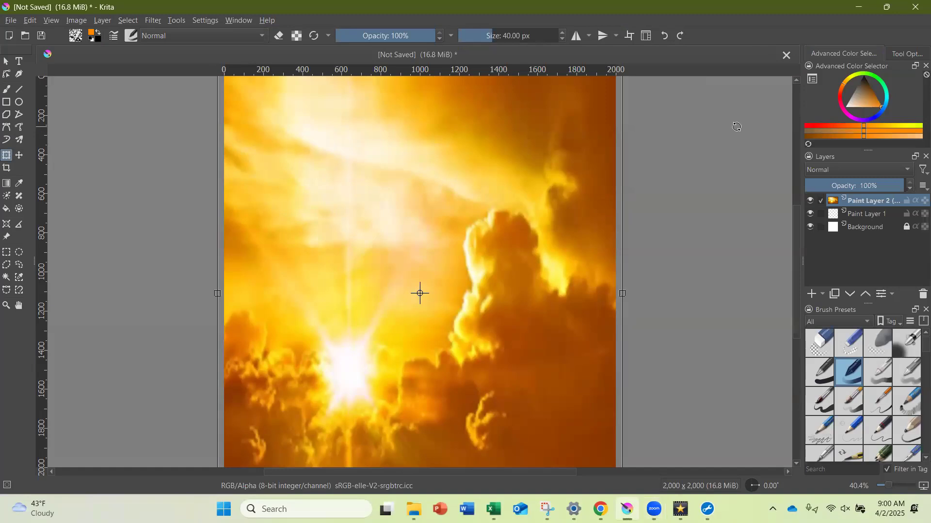
key(ctrl+v)
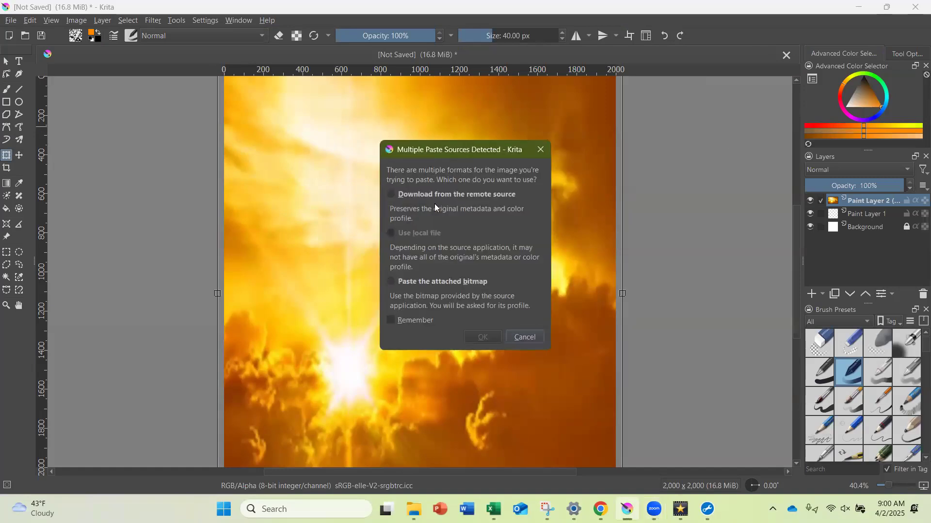
click(390, 194)
click(485, 338)
click(459, 260)
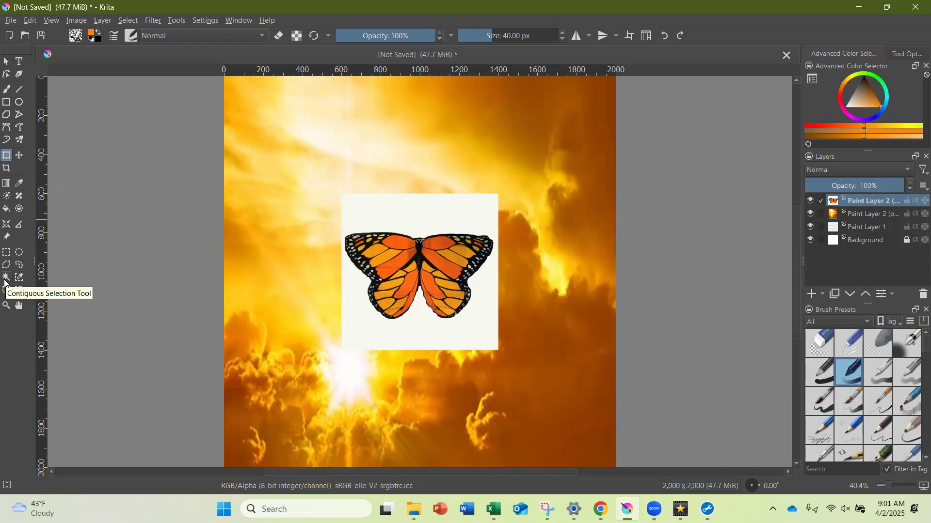
- Select the butterfly's white background with Contiguous Selection, remove it, and deselect
click(5, 282)
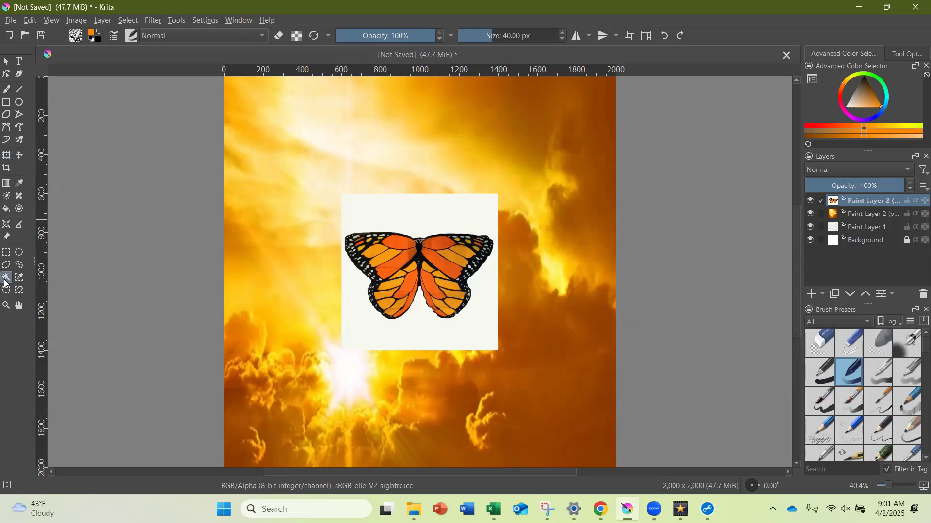
click(439, 207)
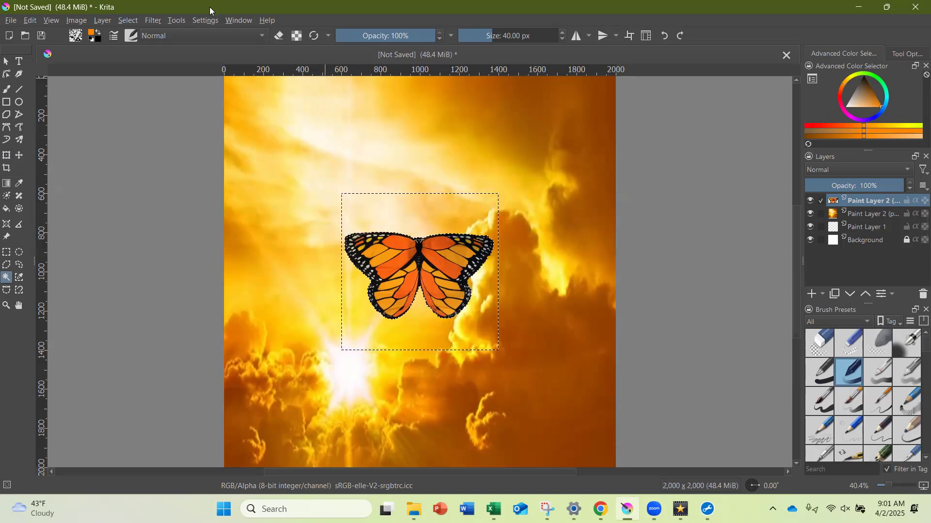
click(127, 20)
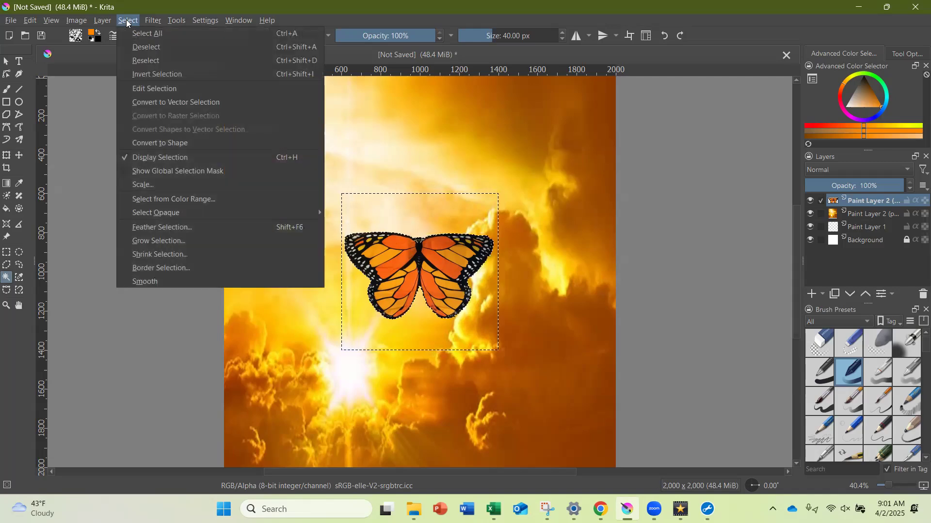
click(150, 47)
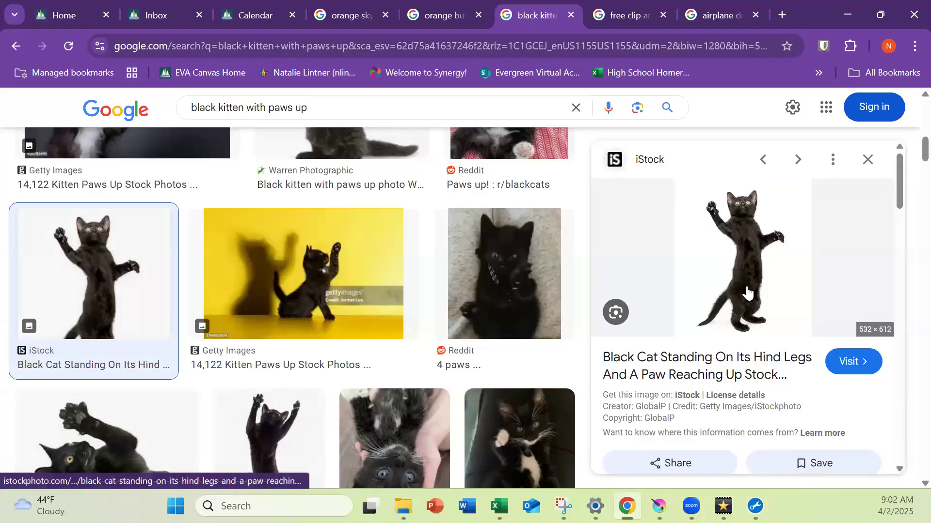
- Copy the iStock black kitten preview image and return to Krita
right_click(737, 256)
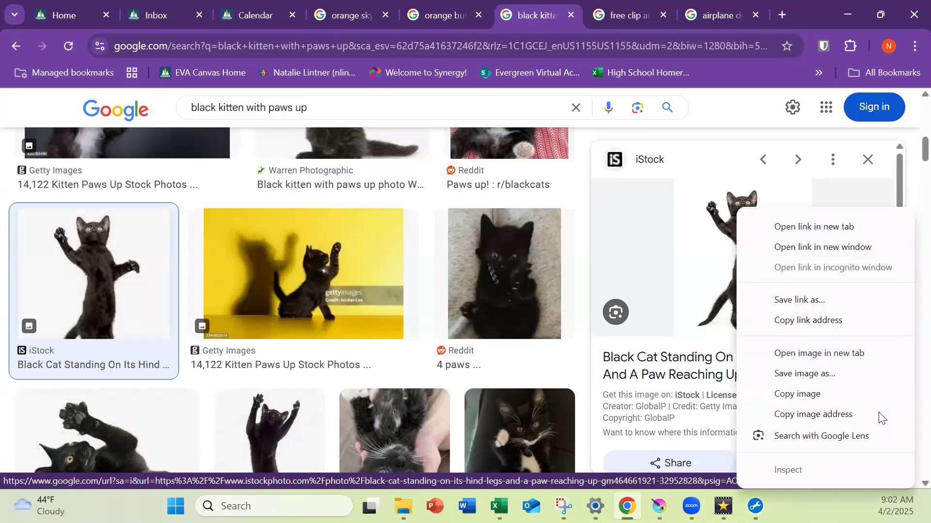
click(843, 389)
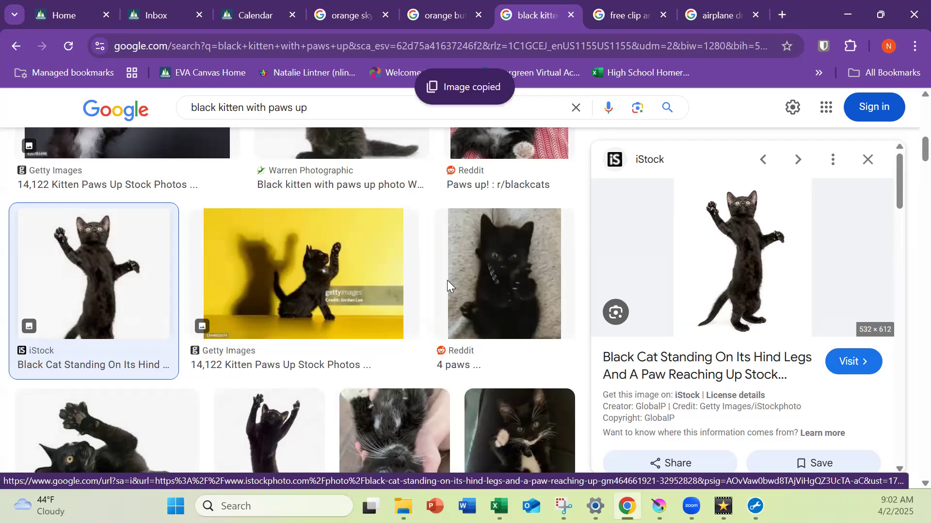
key(alt+Tab)
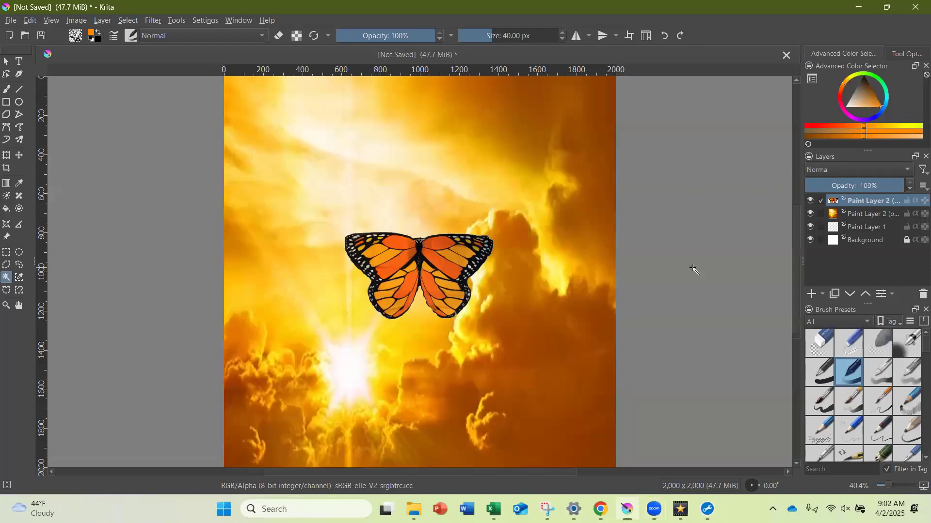
- Paste the black kitten photo as a new layer and scale it up from its top-right corner
key(ctrl+v)
click(391, 195)
click(480, 333)
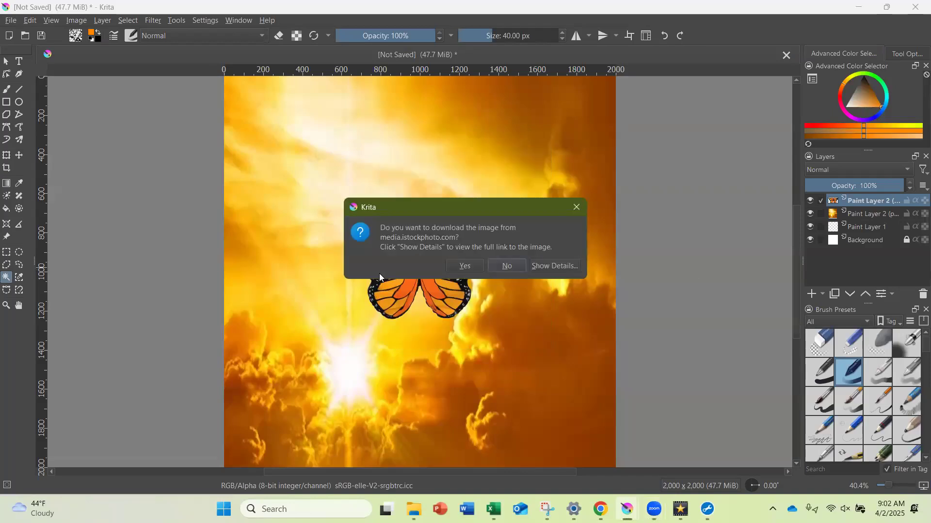
click(464, 266)
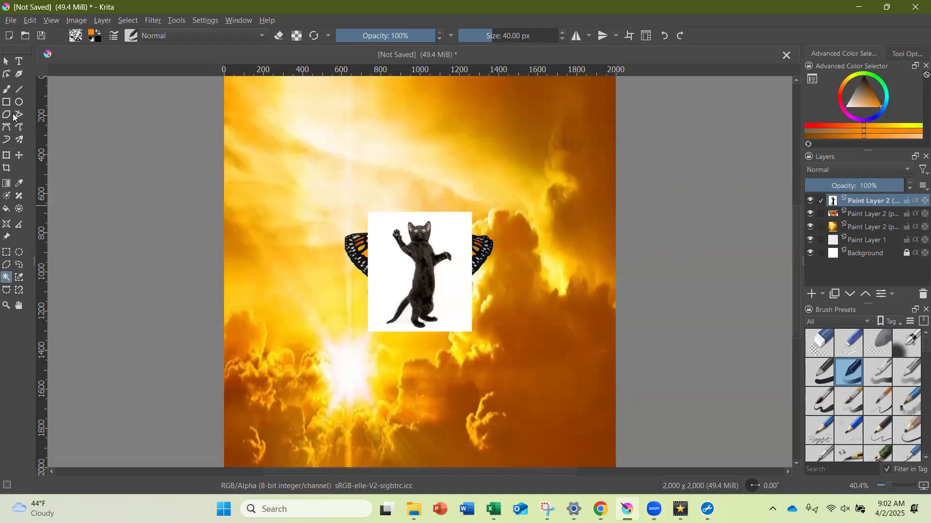
click(9, 156)
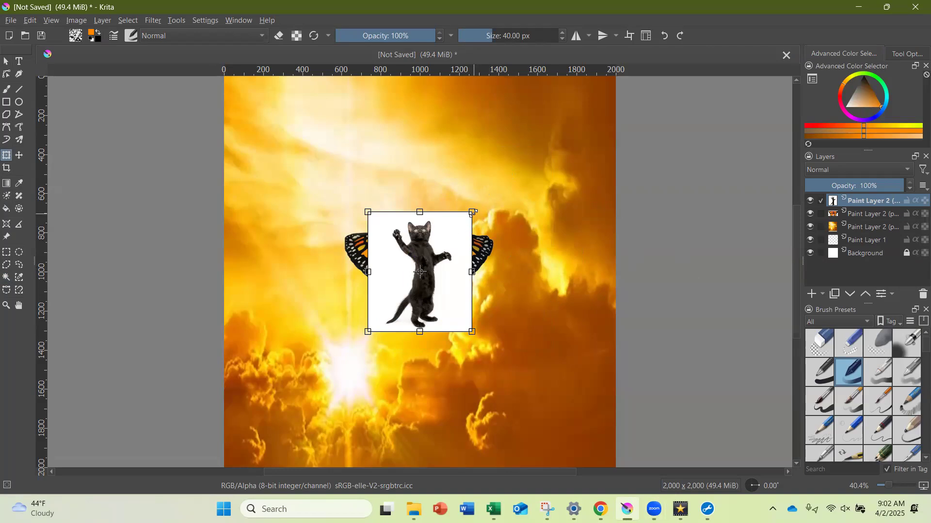
drag(487, 197, 594, 125)
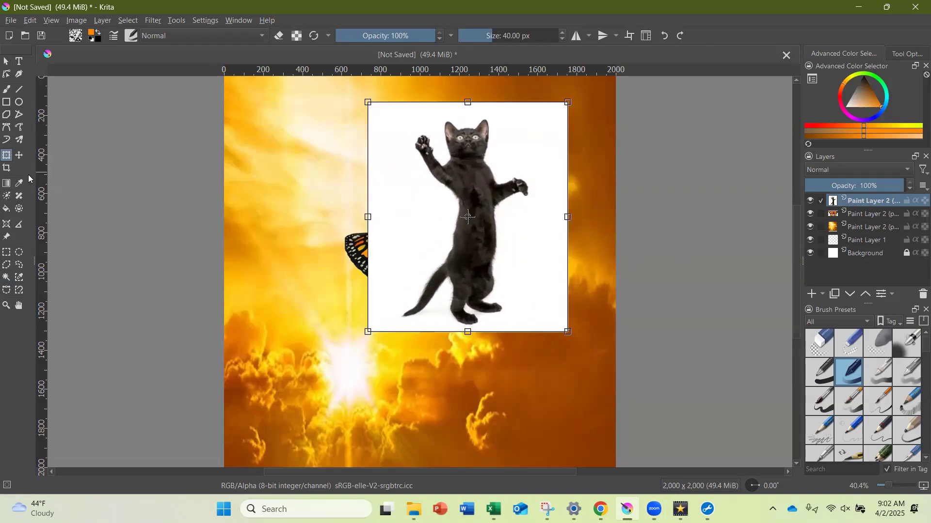
- Delete the kitten's white background using Contiguous Selection, then deselect with Ctrl+Shift+A
click(6, 278)
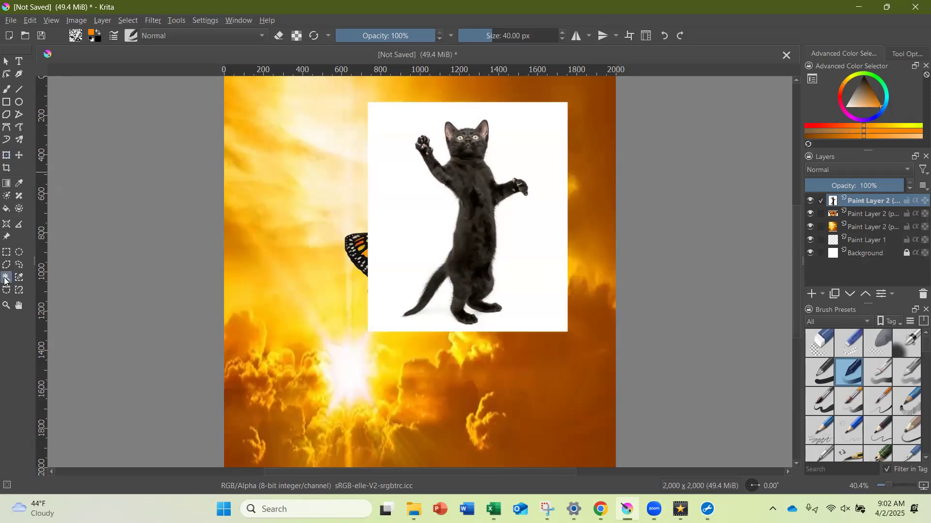
click(416, 208)
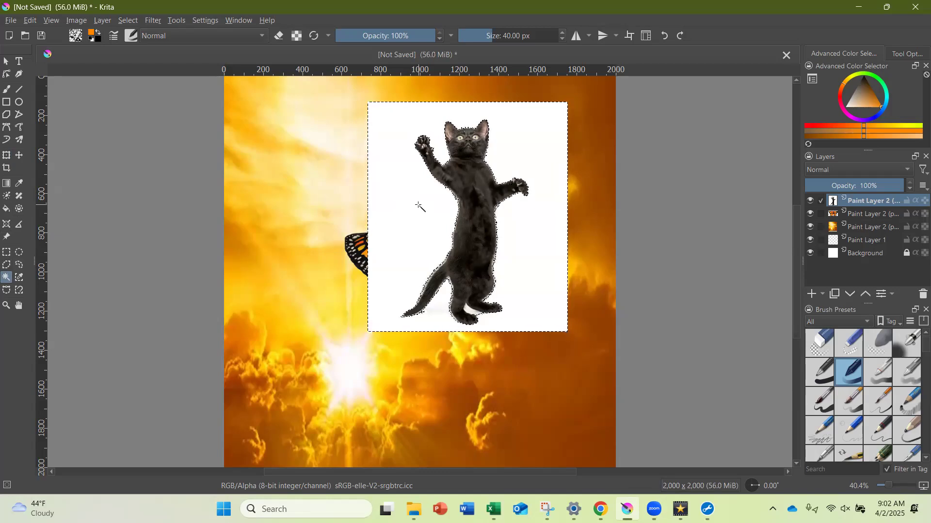
key(Delete)
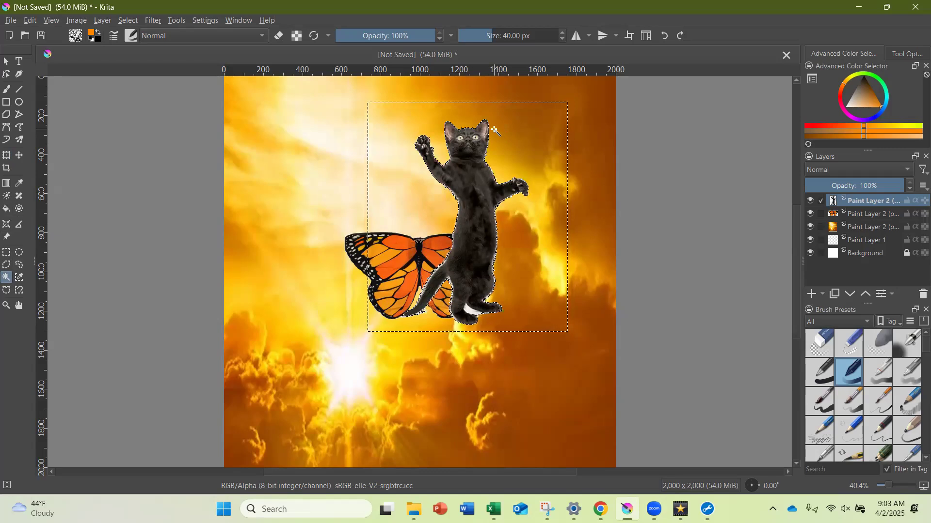
key(ctrl+shift+a)
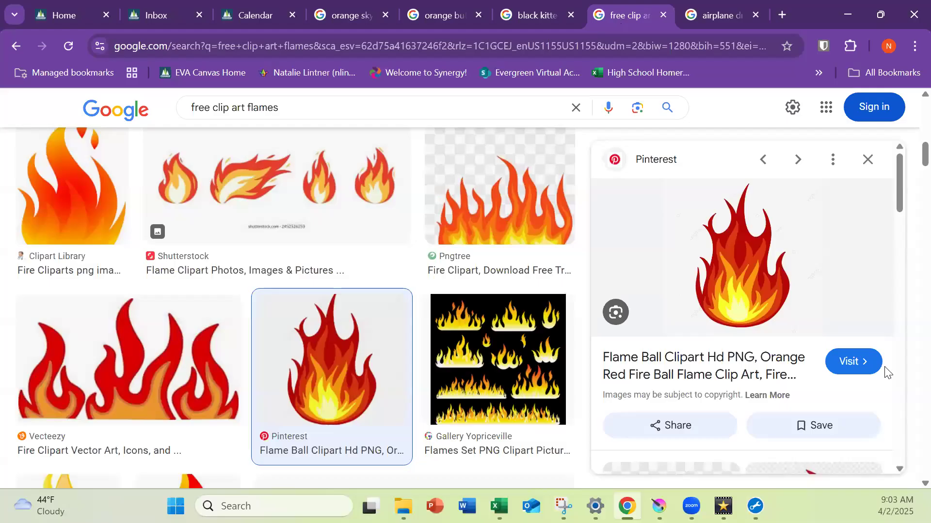
- Copy the red and orange Pinterest Flame Ball clip art image from Google Images
right_click(750, 289)
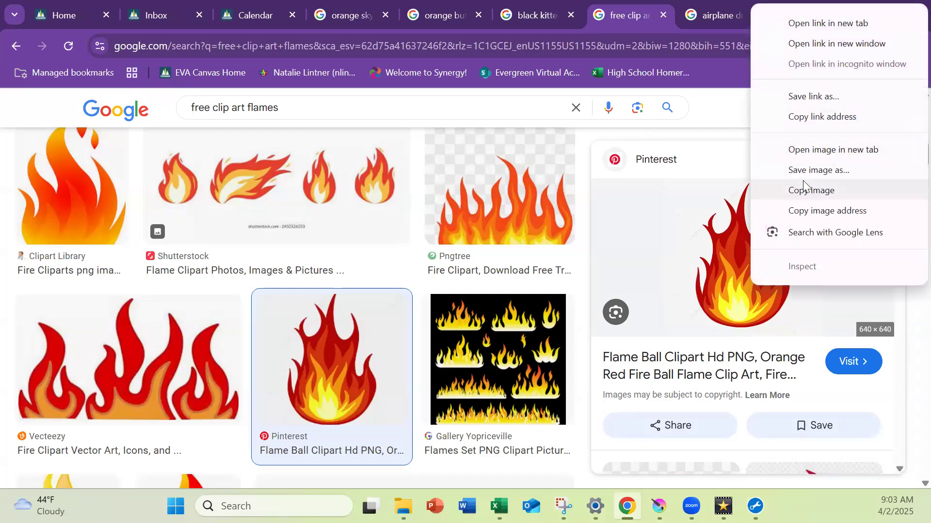
click(804, 193)
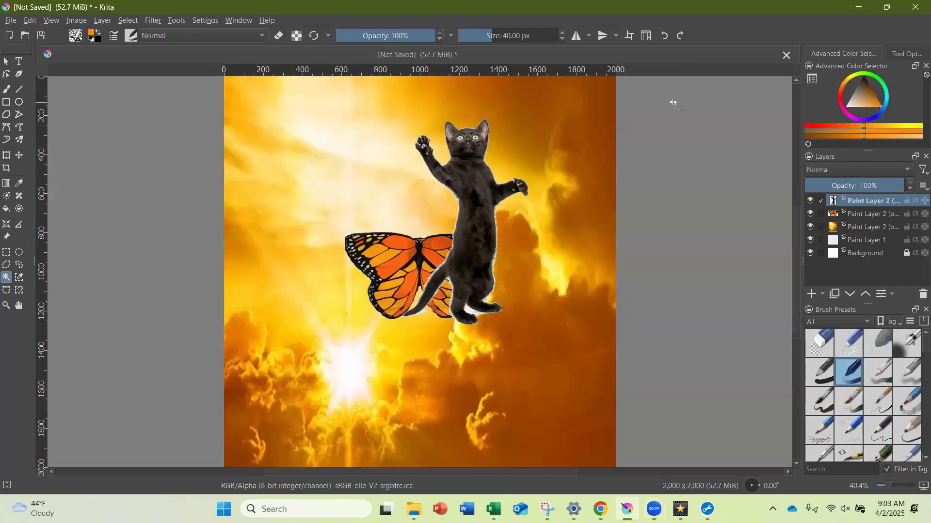
- Paste the flame clip art into the collage, downloading it from its remote source, then deselect
key(ctrl+v)
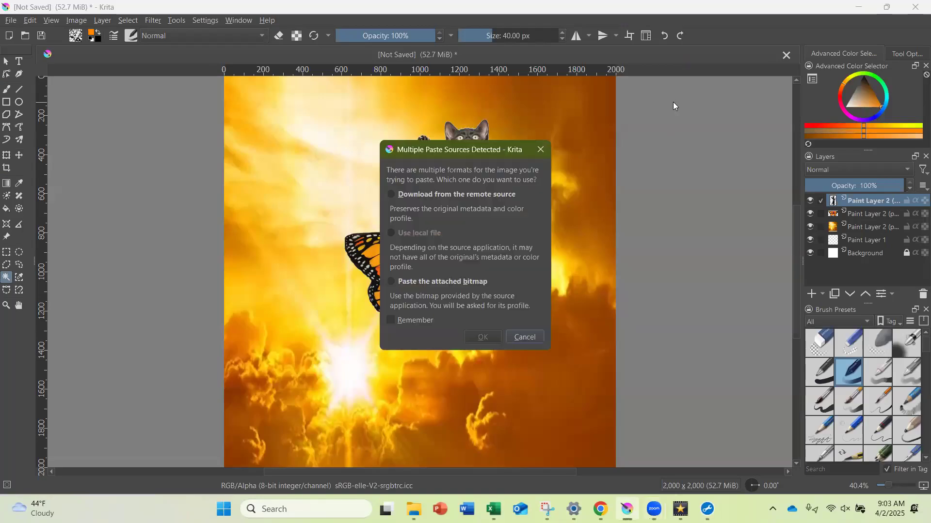
click(391, 194)
click(482, 337)
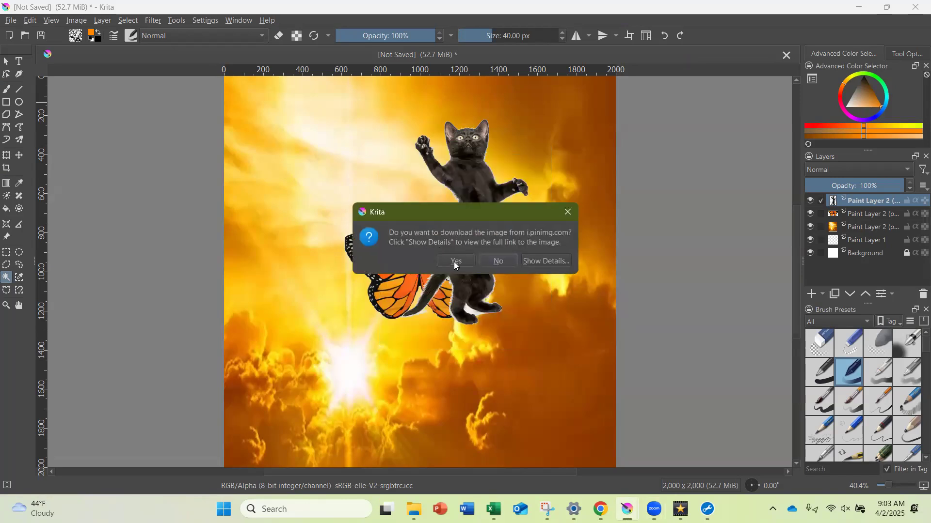
click(455, 261)
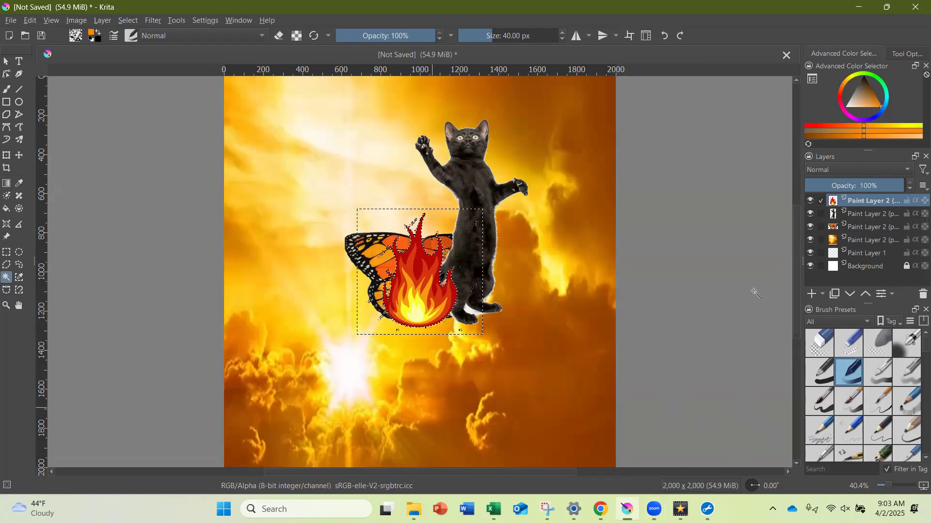
key(ctrl+shift+a)
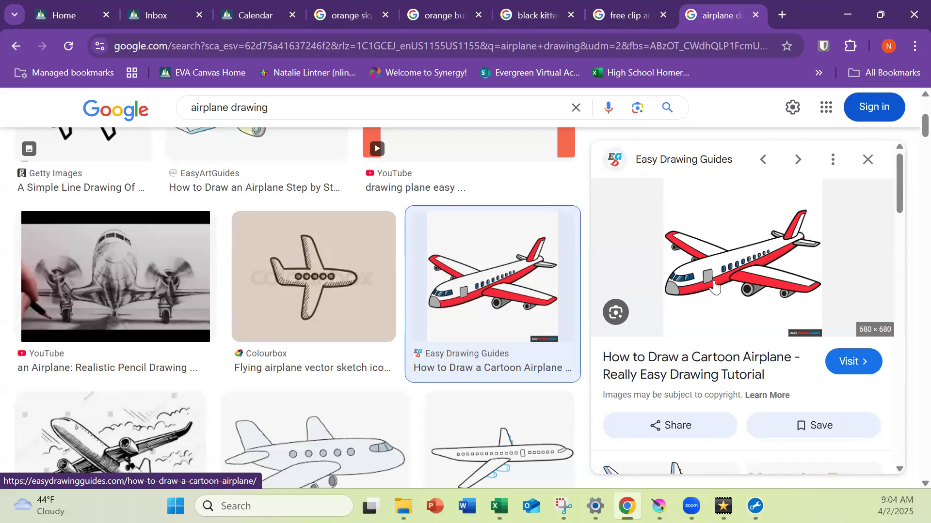
- Copy the Easy Drawing Guides red and white cartoon airplane image from Google Images
right_click(715, 287)
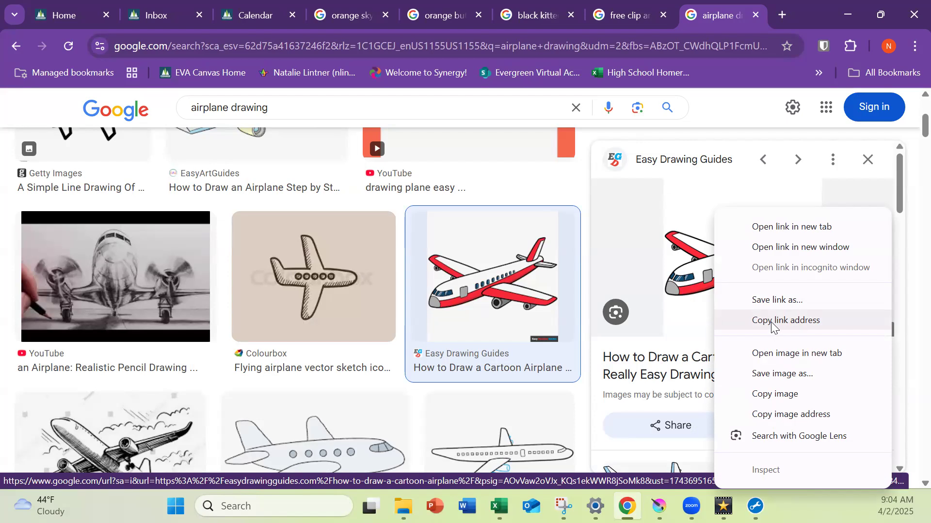
click(781, 395)
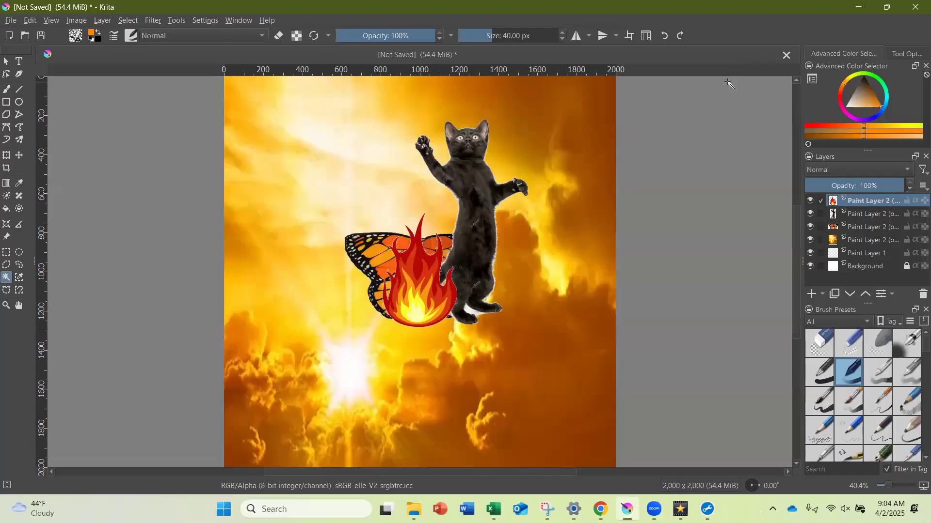
- Paste the airplane into the collage, downloading the original image from its remote source
key(ctrl+v)
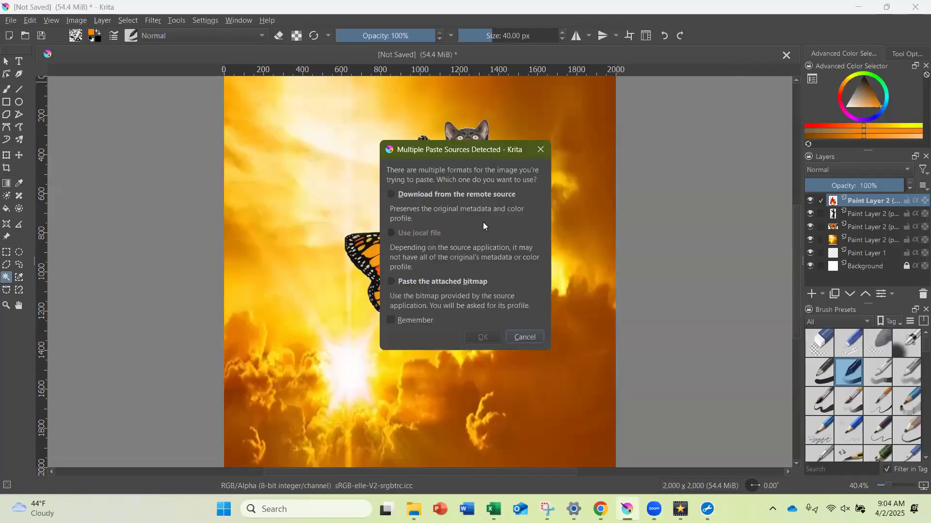
click(391, 194)
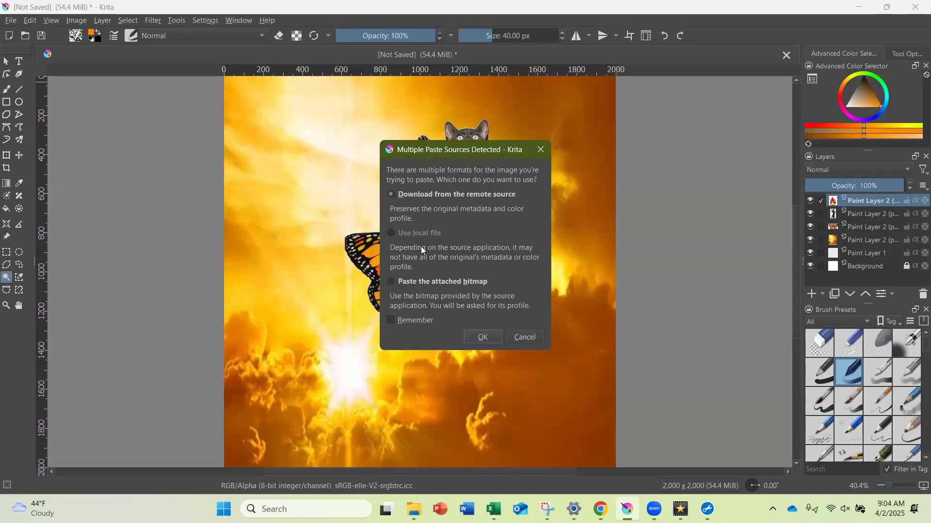
click(482, 337)
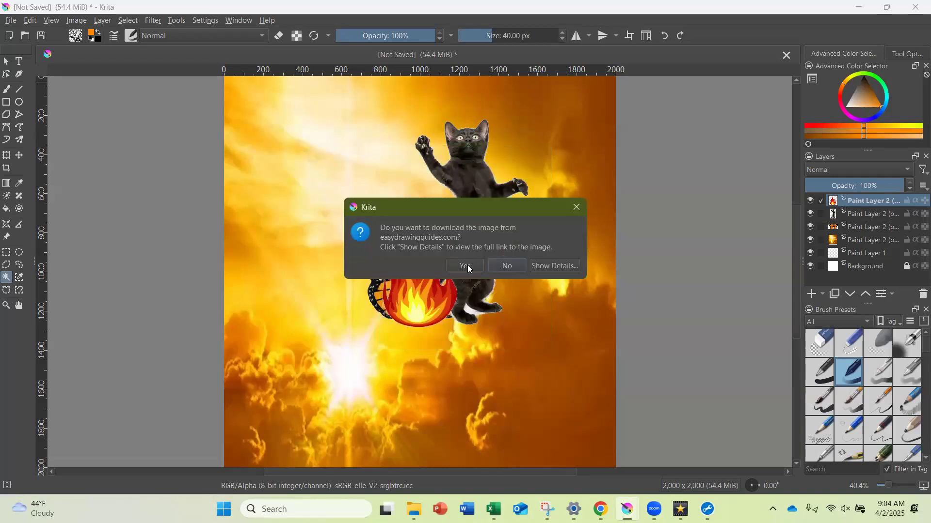
click(465, 266)
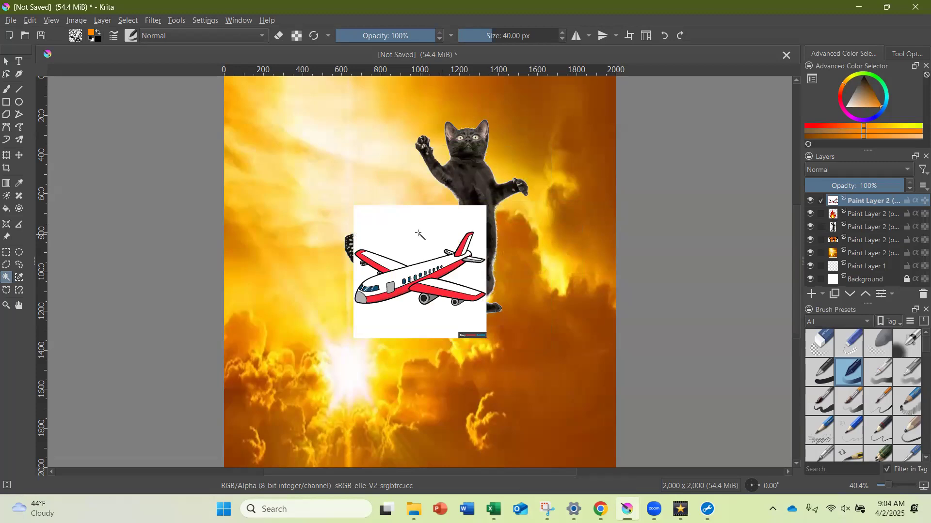
- Remove the airplane's white background with the magic wand, then deselect
click(419, 234)
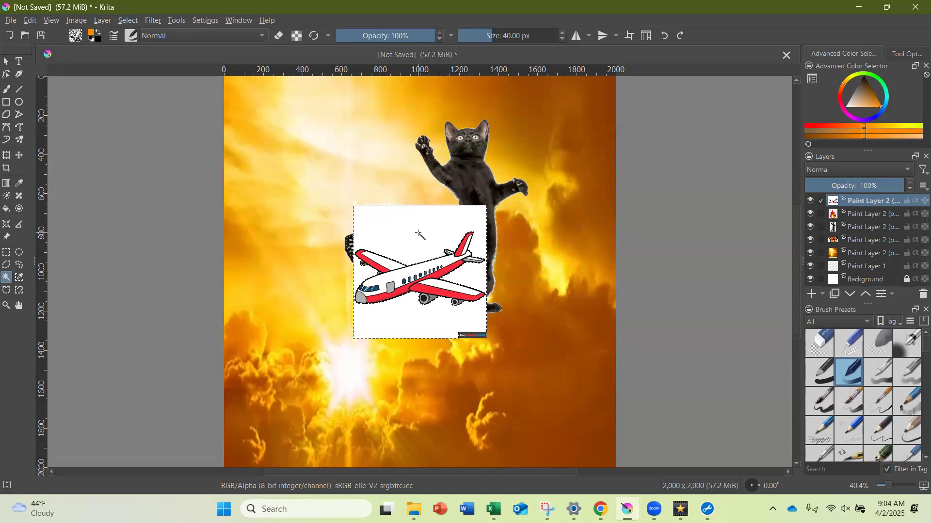
key(Delete)
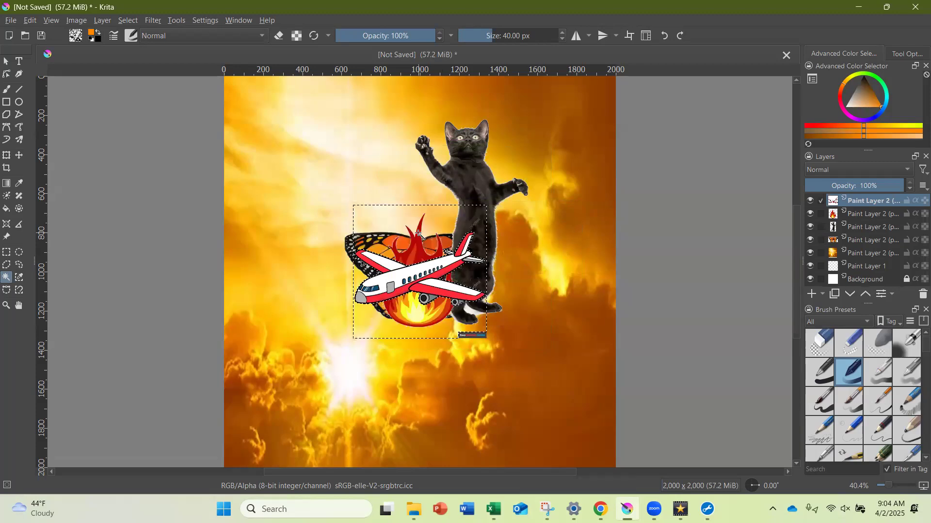
ctrl+scroll(475, 341, up, 7)
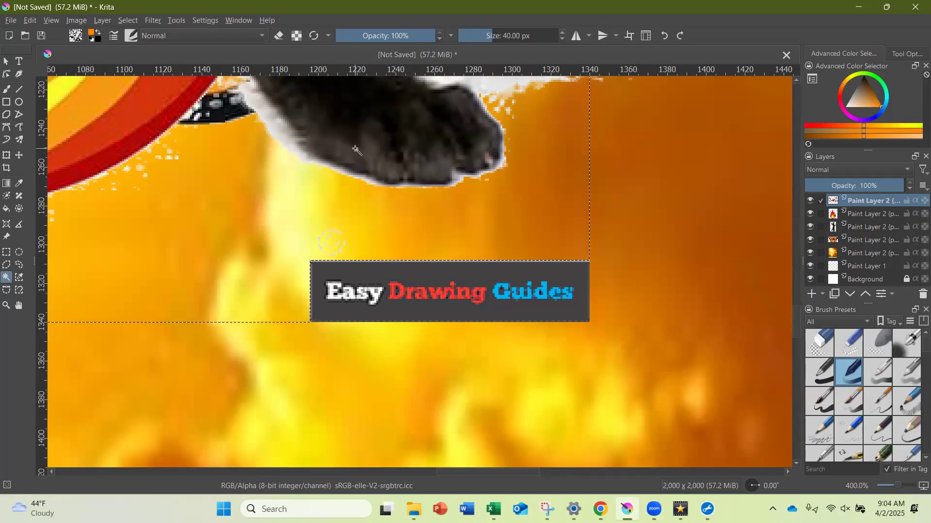
key(ctrl+shift+a)
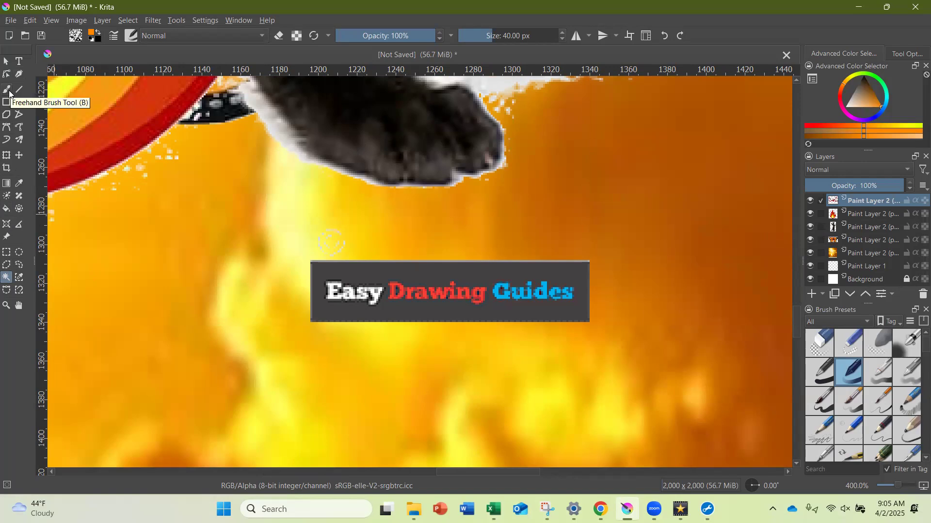
- Erase the Easy Drawing Guides watermark below the airplane using the freehand brush in eraser mode
click(9, 93)
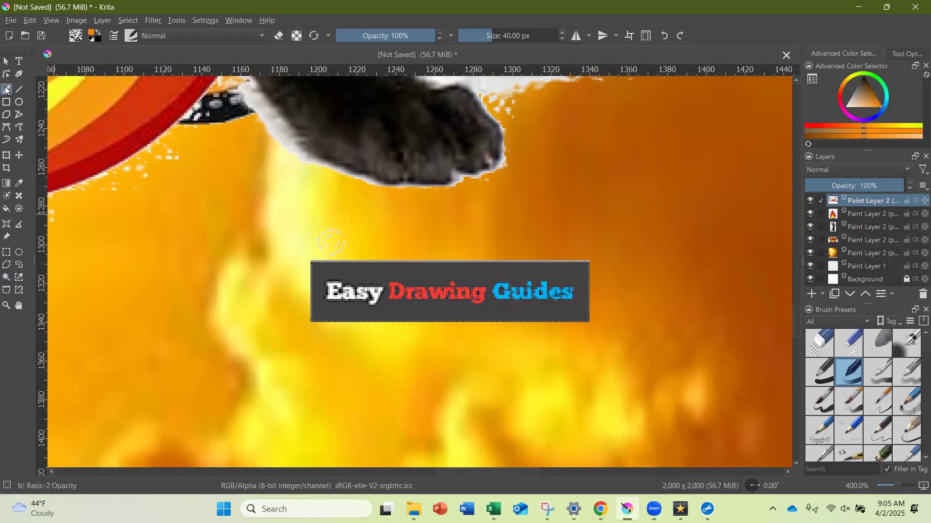
click(279, 36)
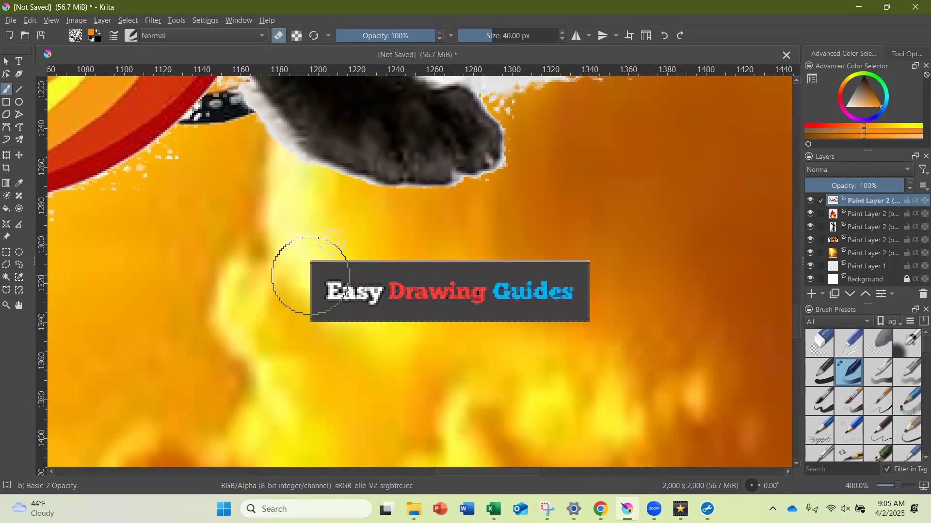
mouse_move(301, 276)
mouse_down()
mouse_move(588, 283)
mouse_move(307, 297)
mouse_up()
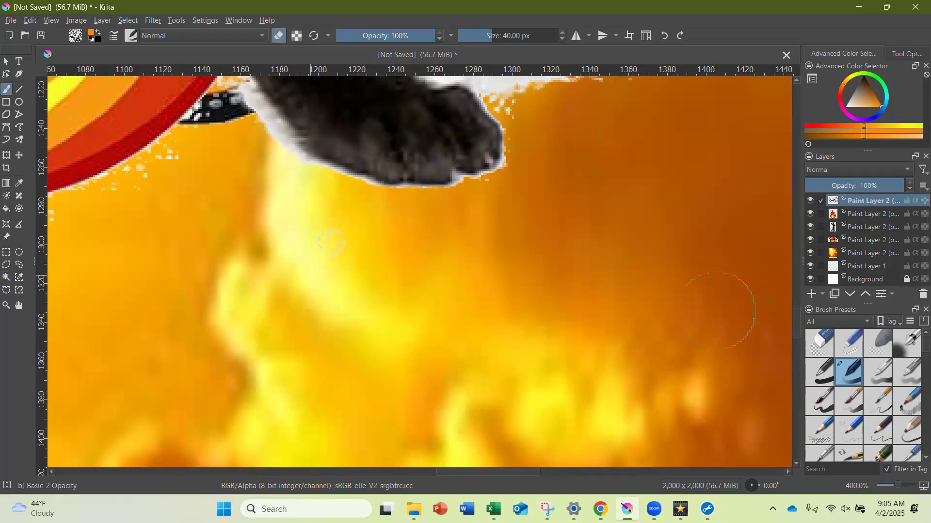
scroll(476, 293, down, 6)
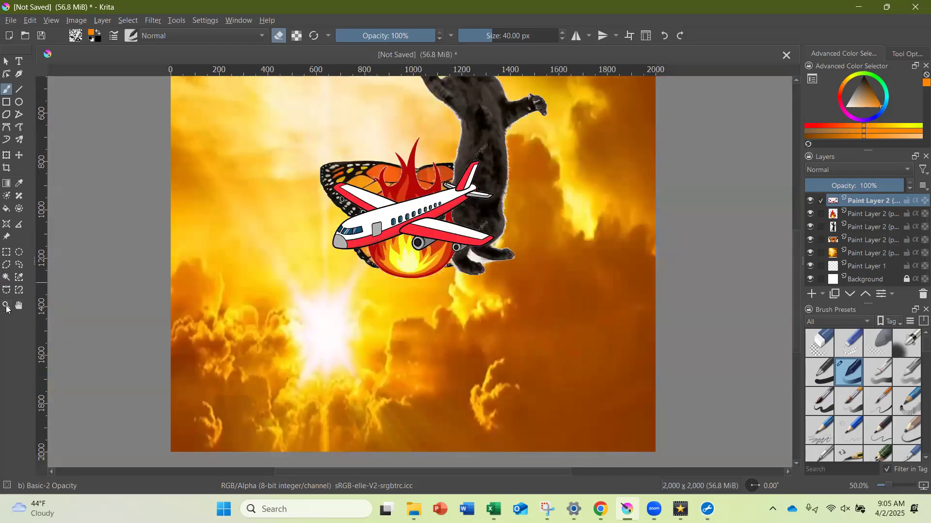
click(6, 305)
click(429, 347)
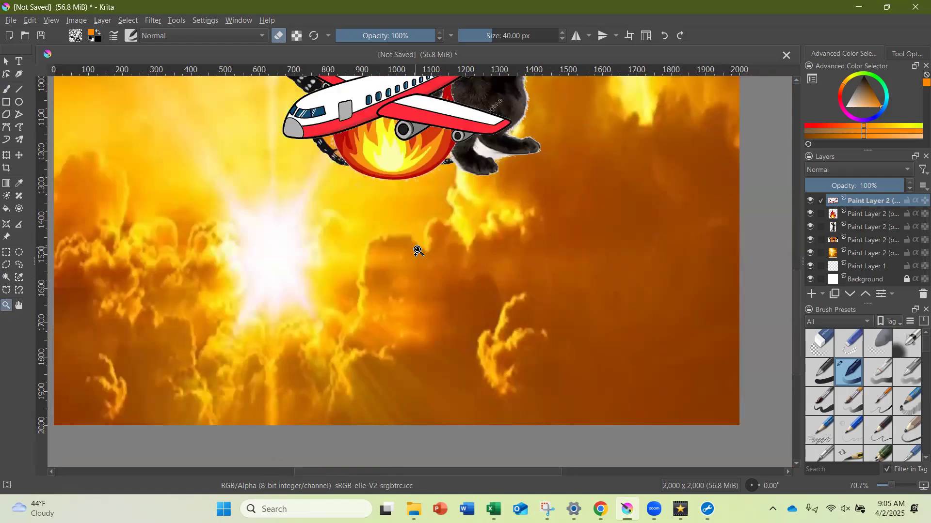
scroll(417, 251, down, 7)
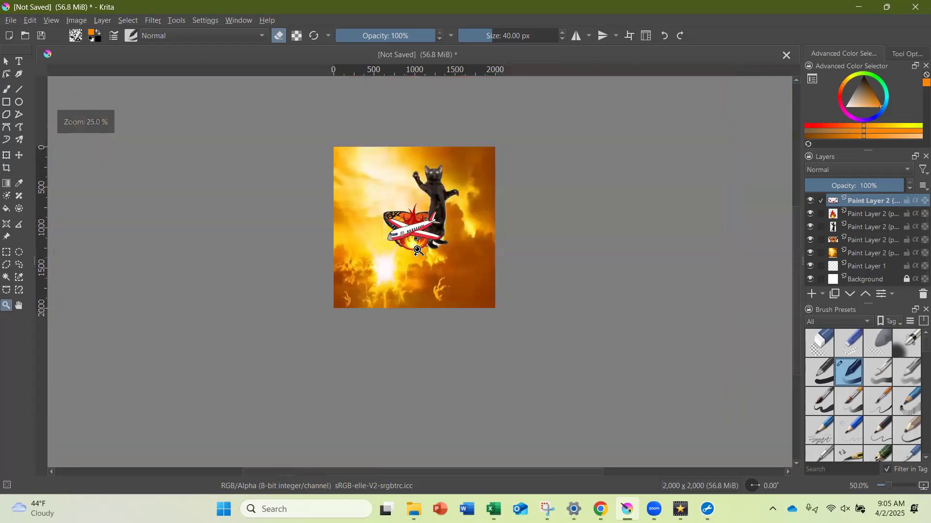
scroll(421, 253, up, 7)
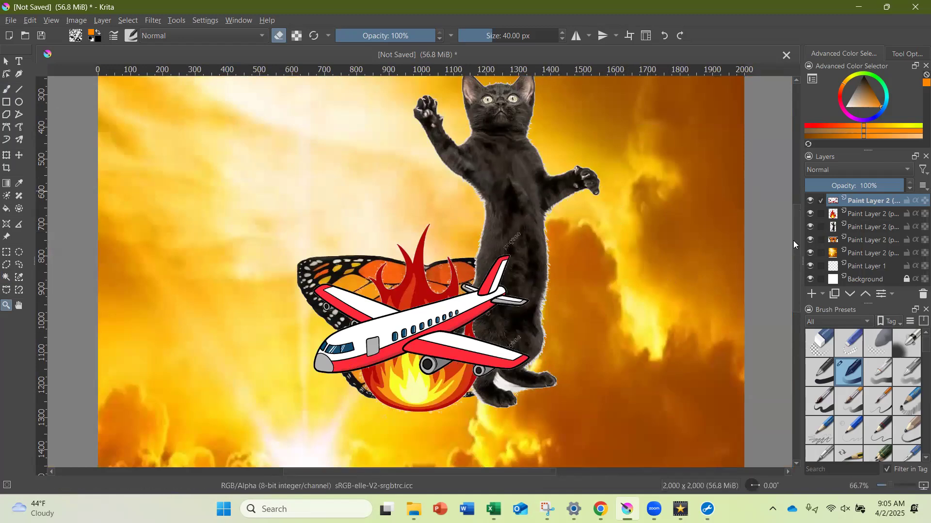
scroll(718, 332, down, 1)
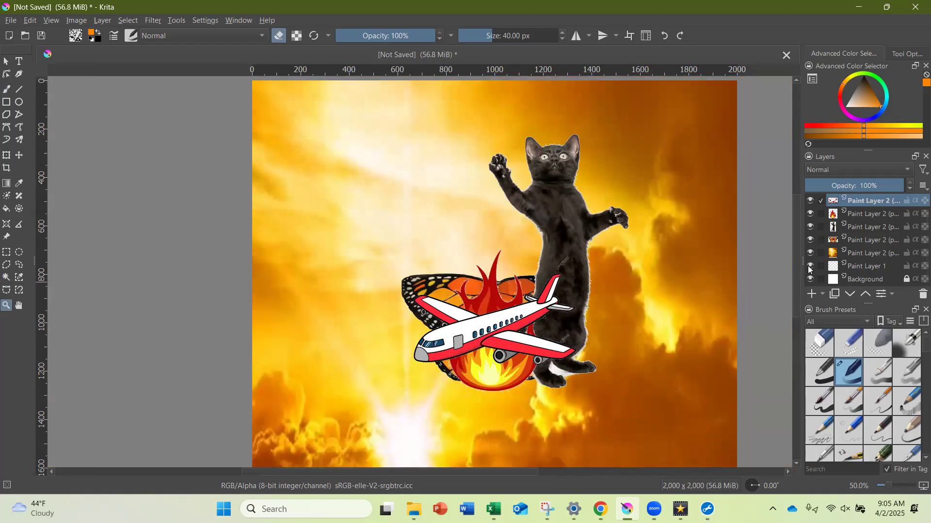
drag(796, 266, 798, 291)
scroll(749, 287, down, 1)
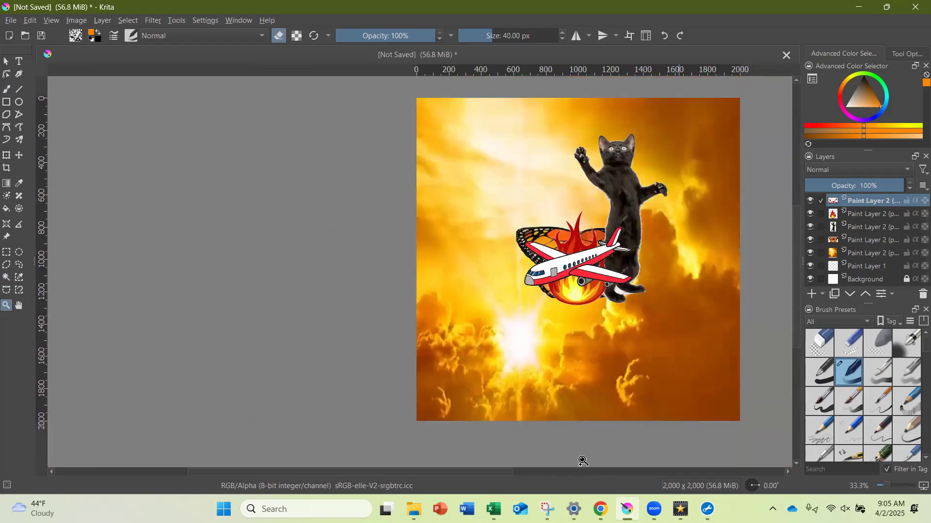
drag(475, 472, 527, 464)
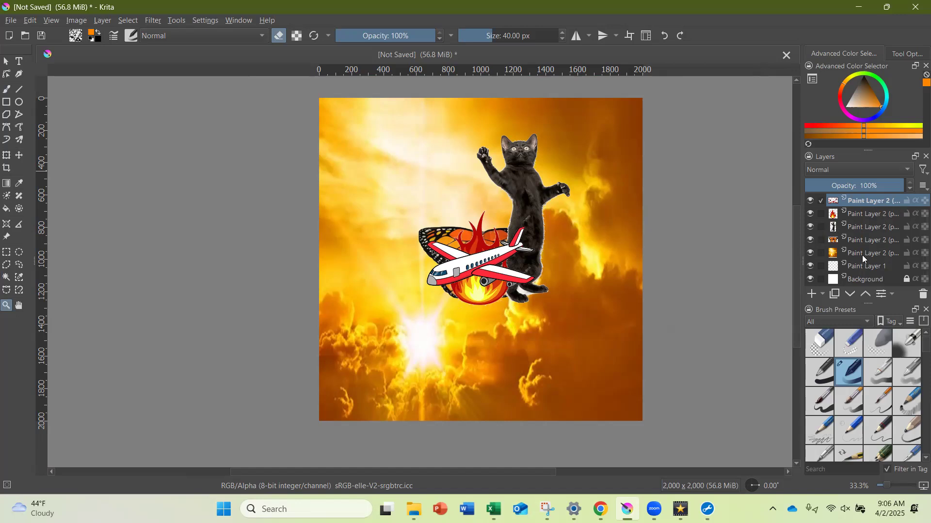
- Move the kitten layer down-left, reposition it, and rotate it slightly clockwise
click(866, 226)
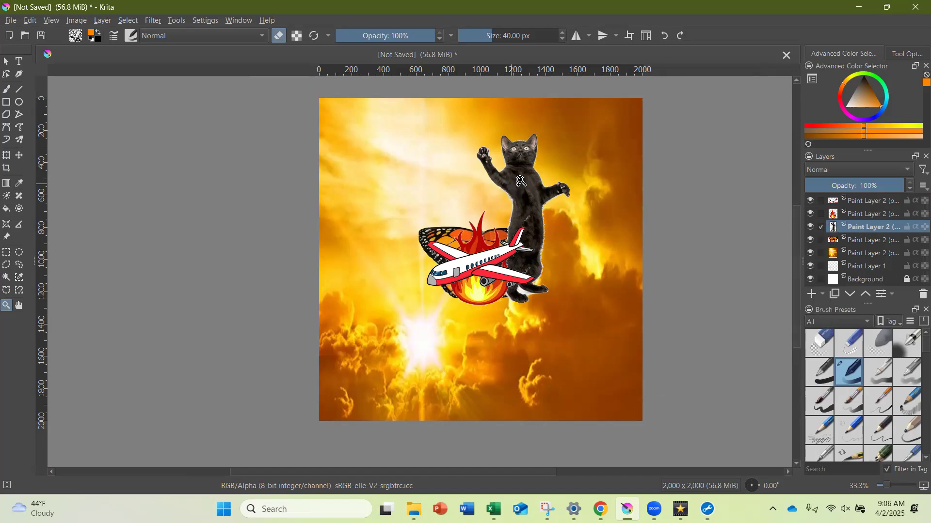
click(7, 156)
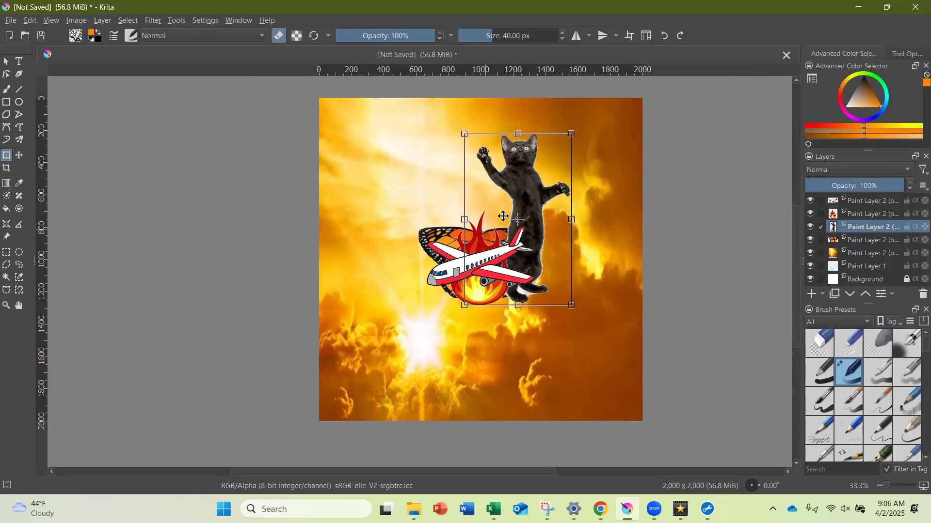
drag(504, 213, 397, 373)
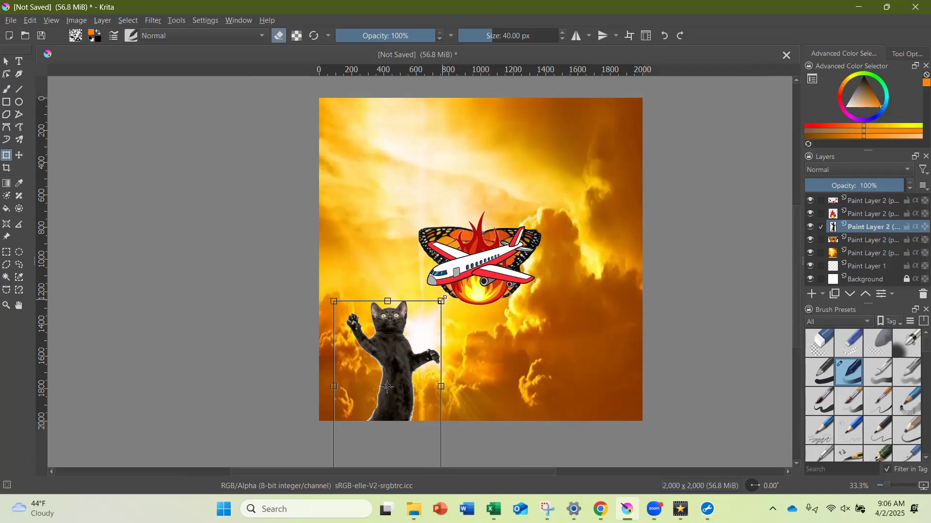
drag(442, 300, 655, 120)
key(ctrl+z)
mouse_move(464, 257)
mouse_down()
mouse_move(486, 286)
mouse_move(429, 274)
mouse_move(481, 256)
mouse_up()
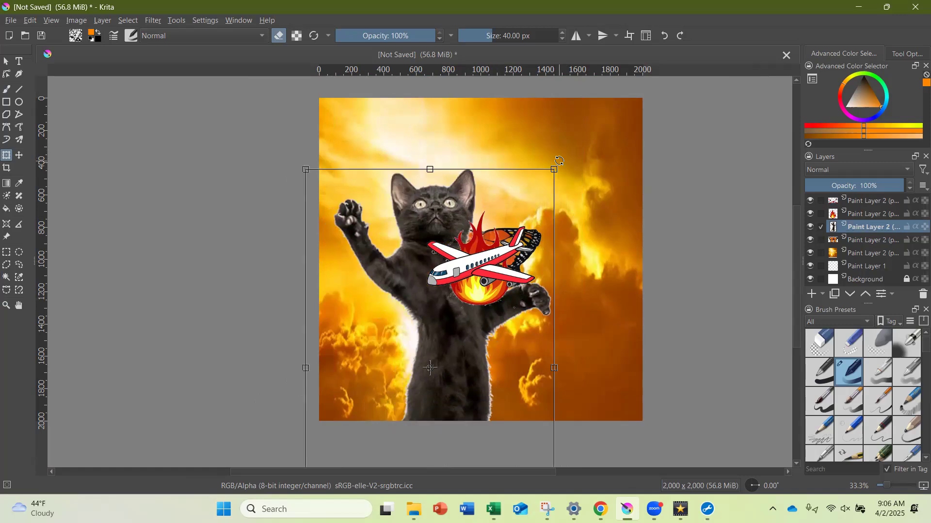
drag(562, 158, 521, 195)
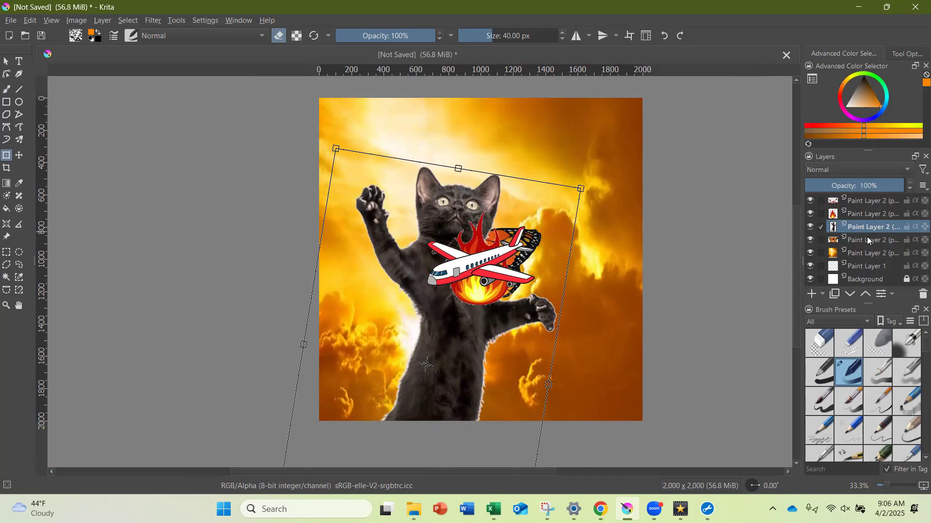
- Move the flame layer to the canvas's top-right corner
click(864, 217)
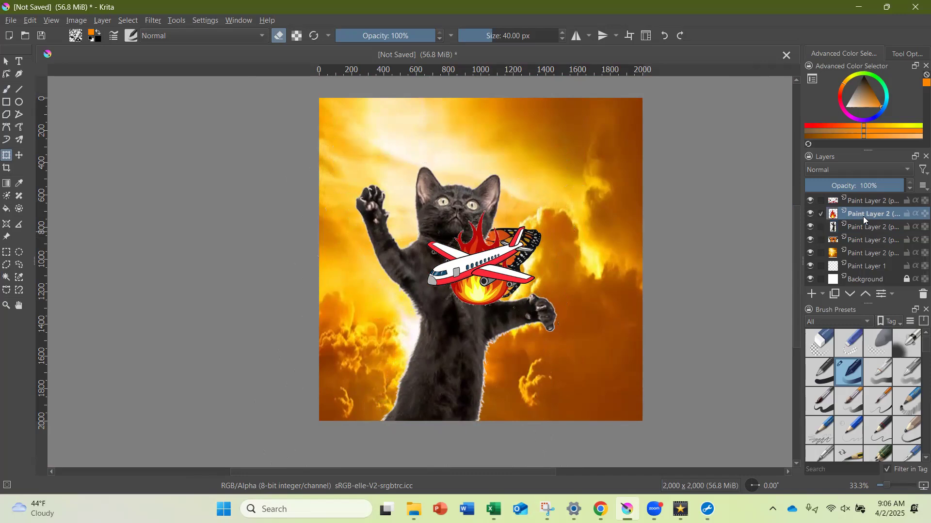
click(484, 287)
drag(483, 286, 592, 183)
- Move the cartoon plane layer up to the top edge of the canvas
click(835, 204)
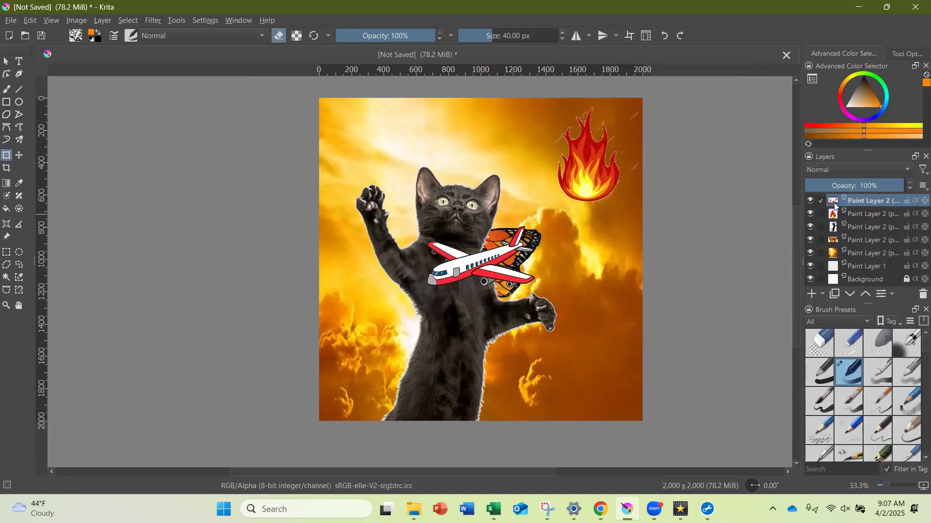
click(466, 266)
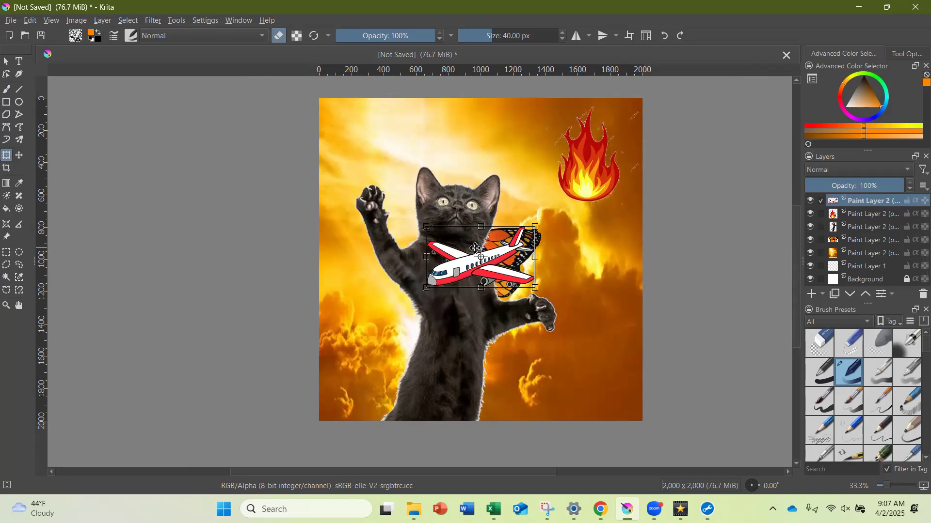
drag(475, 248, 488, 117)
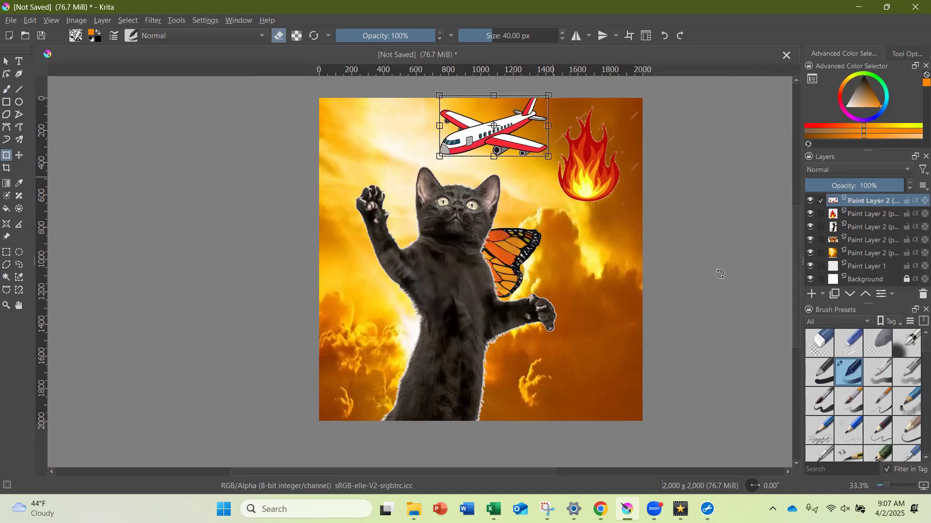
click(851, 245)
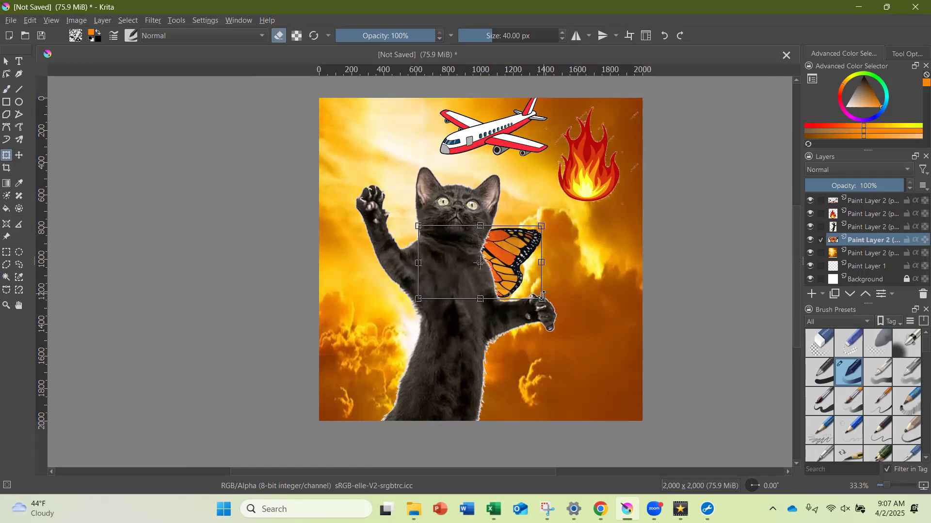
- Enlarge the butterfly wings, center them behind the kitten and tilt them slightly clockwise
drag(577, 339, 675, 418)
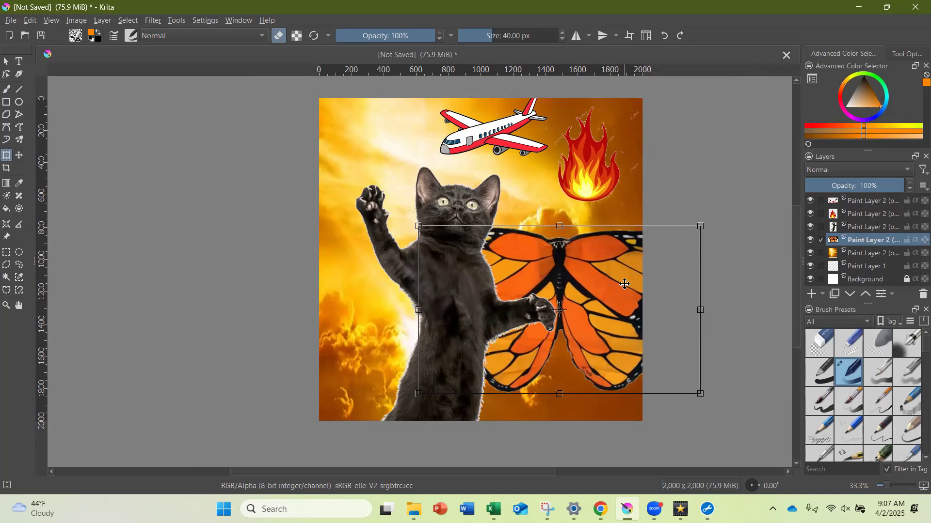
drag(619, 284, 523, 280)
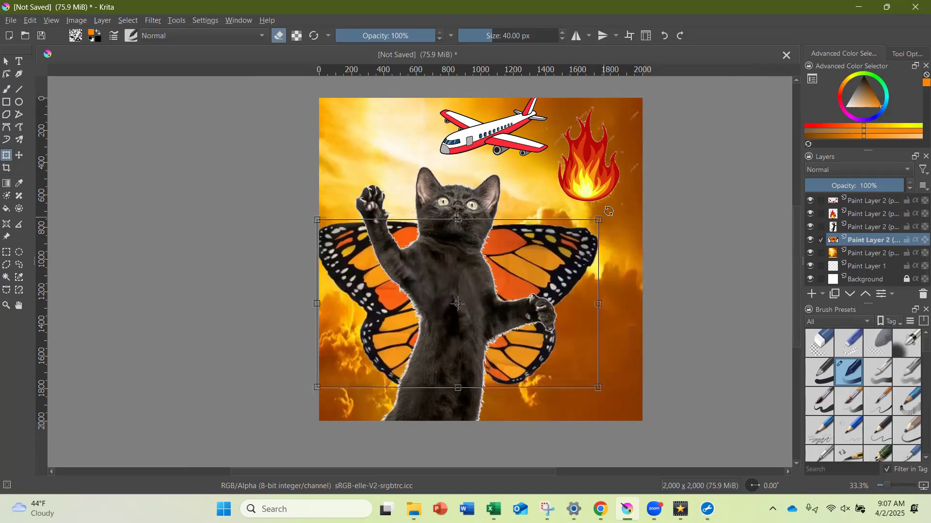
drag(609, 208, 612, 218)
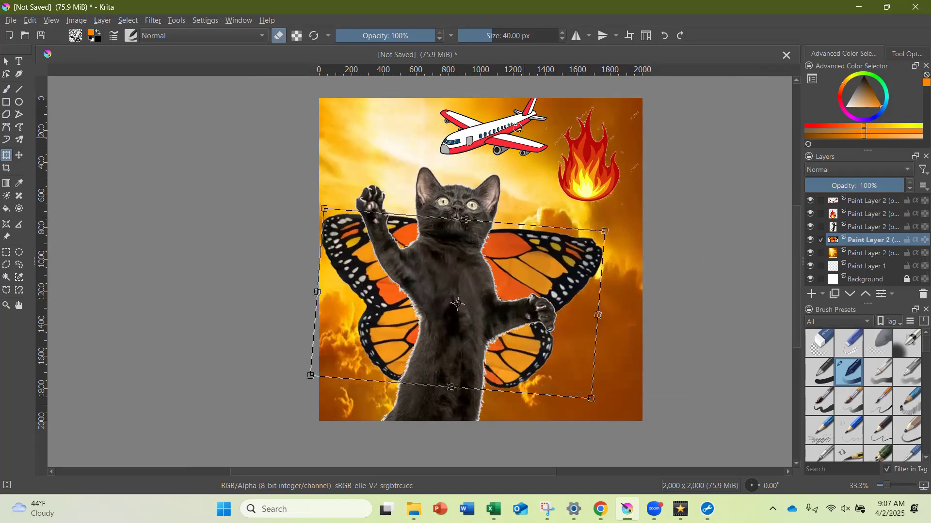
key(Return)
click(540, 267)
key(Return)
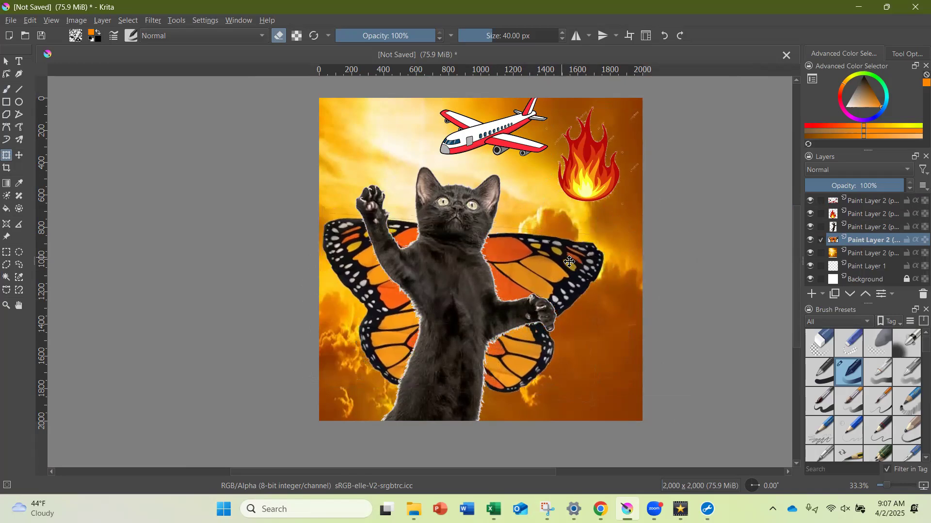
click(566, 257)
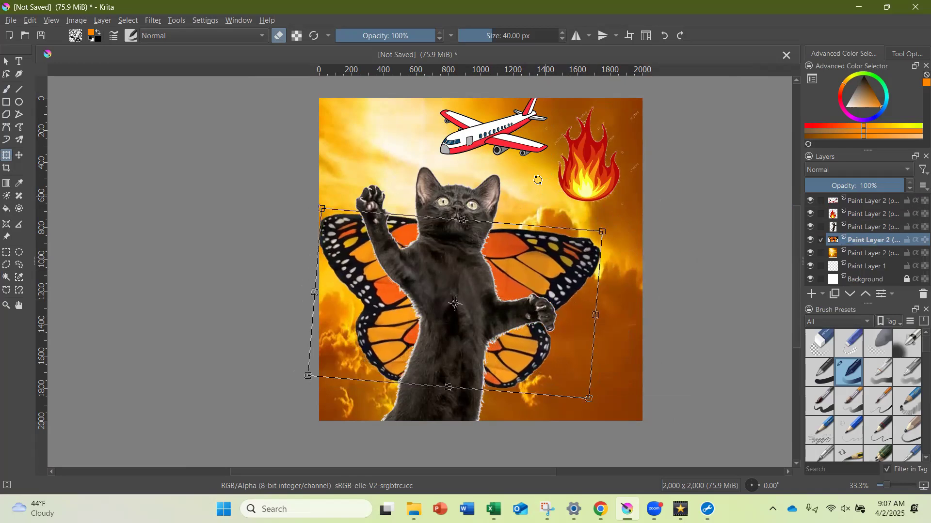
- Rotate the kitten layer slightly
click(832, 228)
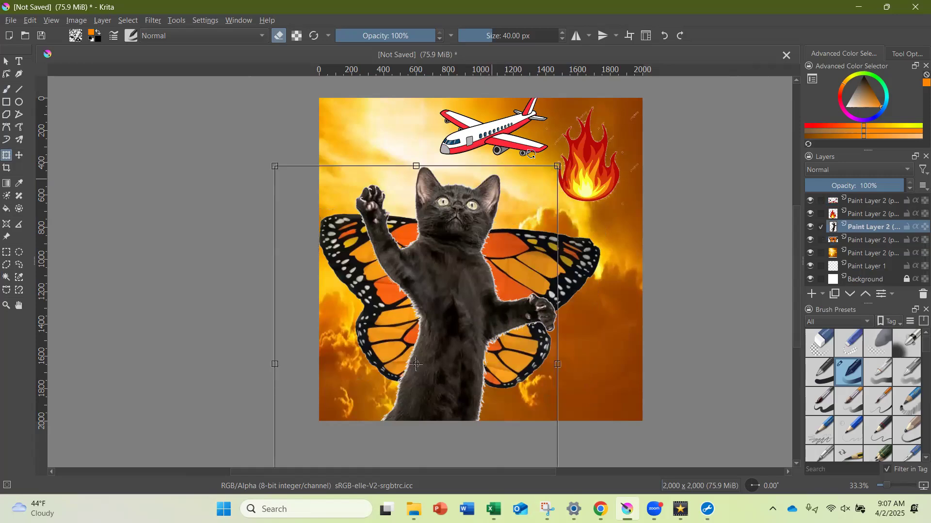
key(Return)
drag(582, 160, 583, 161)
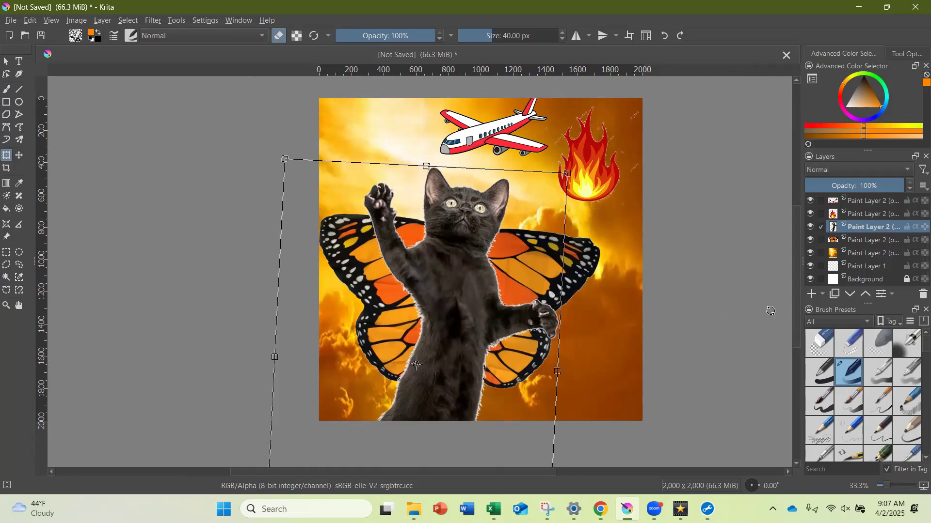
- Place a duplicate flame down beside the lower-right butterfly wing
click(861, 216)
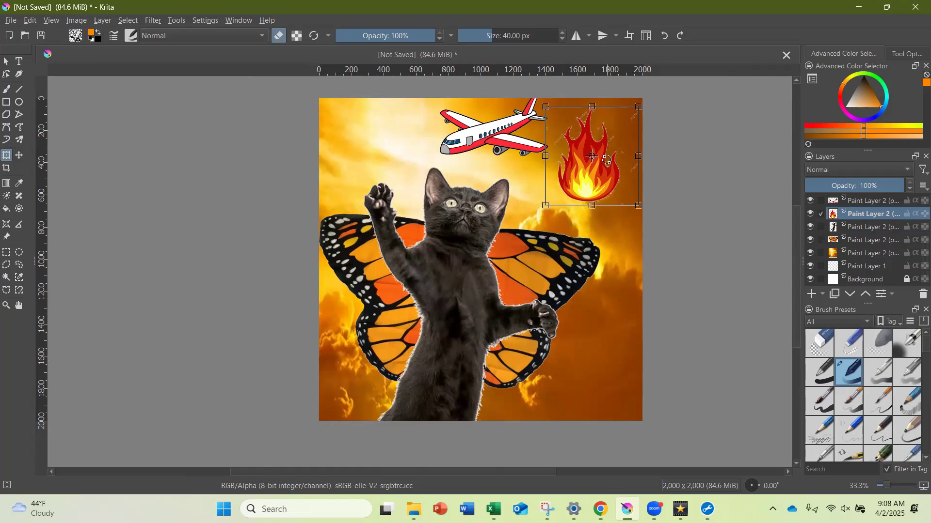
key(Return)
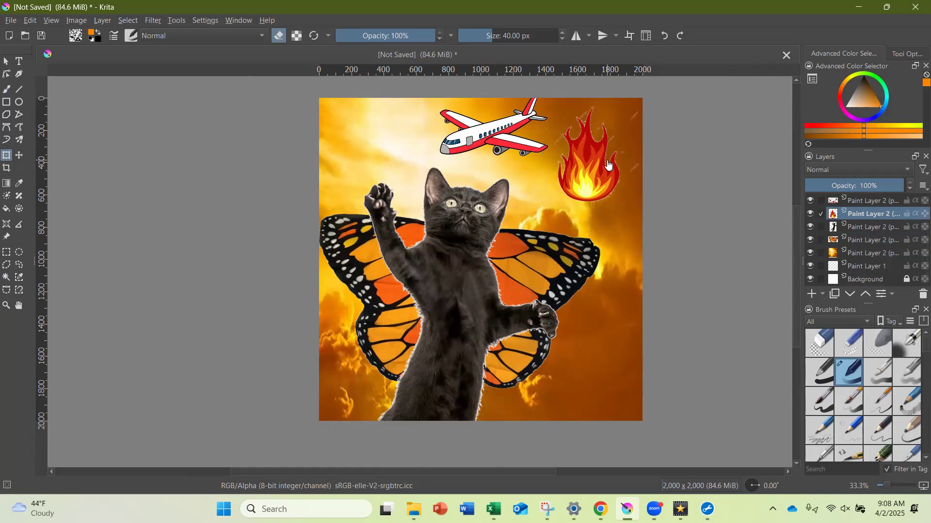
click(609, 165)
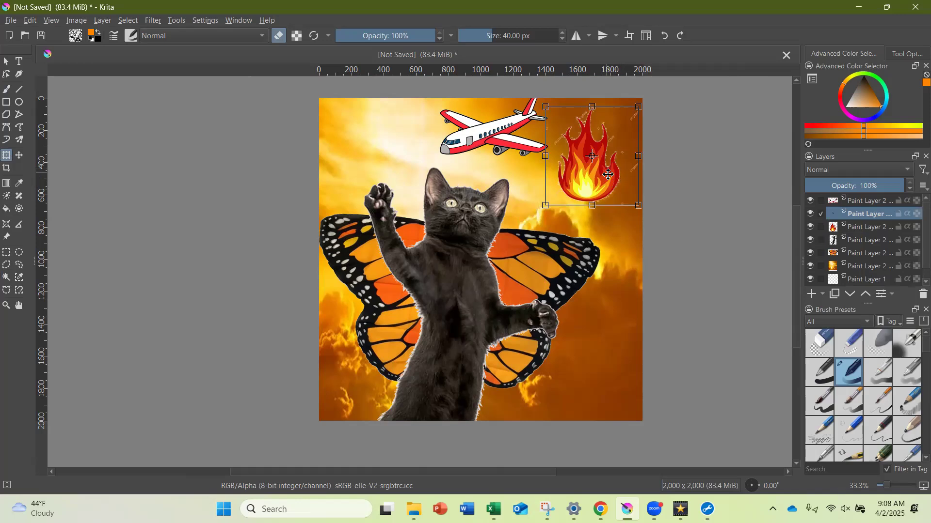
drag(608, 174, 611, 349)
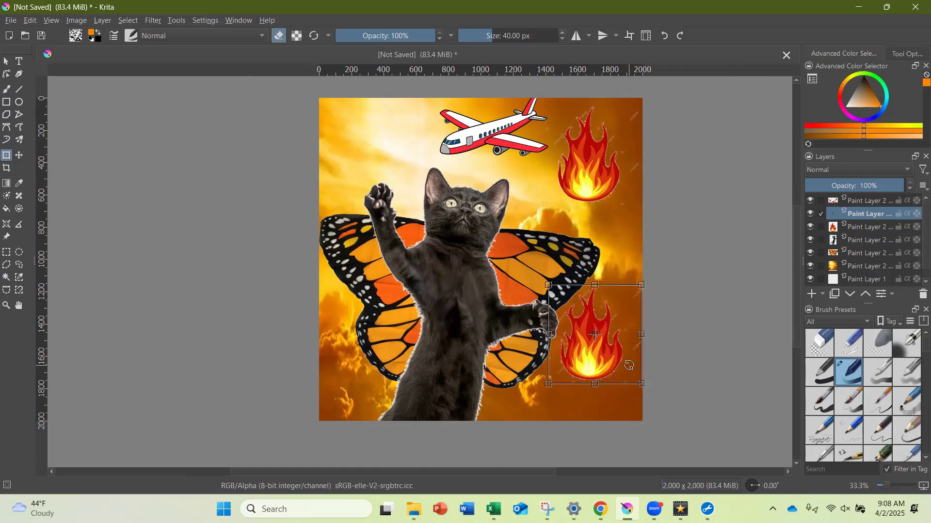
key(Return)
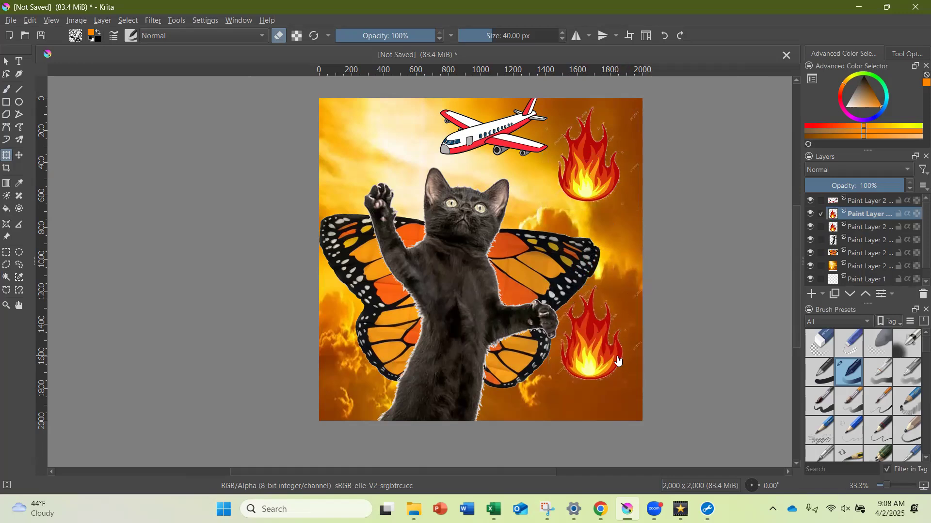
- Add another flame copy, narrow it, and set it on the kitten's raised paw
key(ctrl+v)
drag(500, 220, 367, 149)
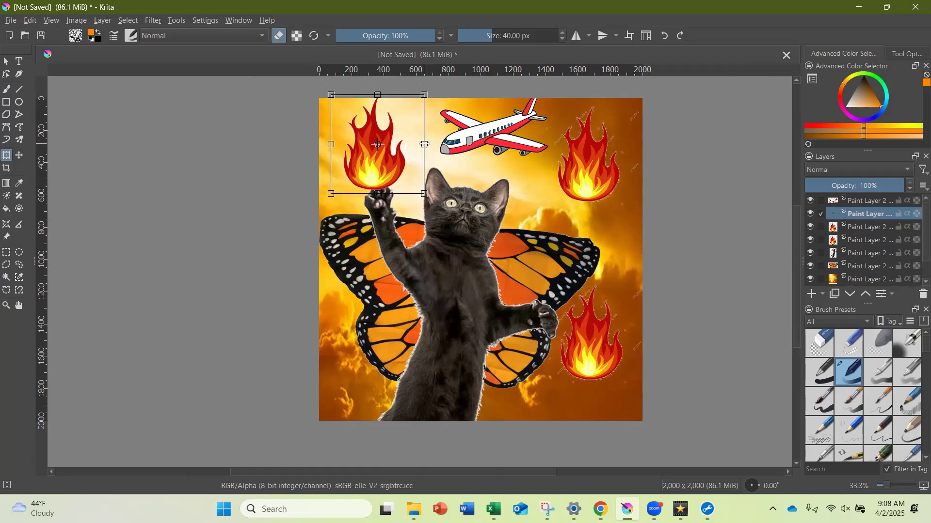
drag(425, 145, 373, 149)
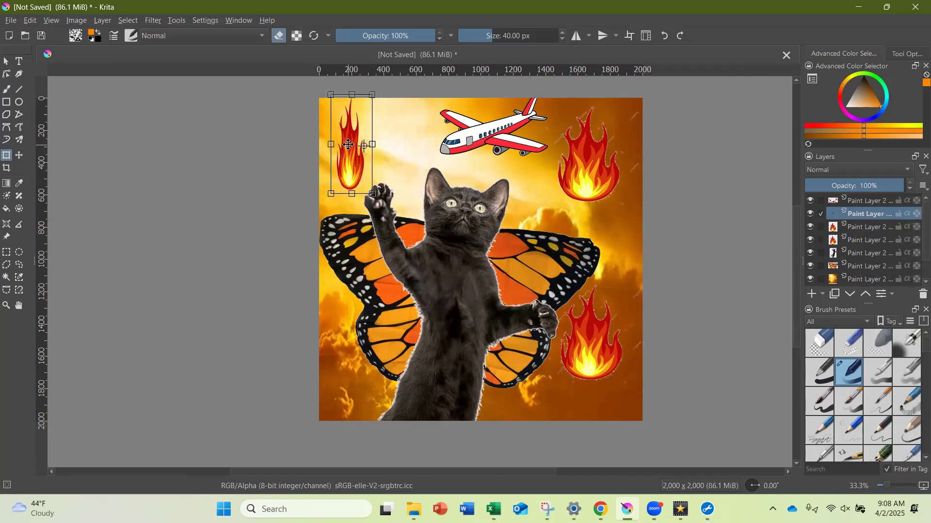
drag(349, 146, 374, 151)
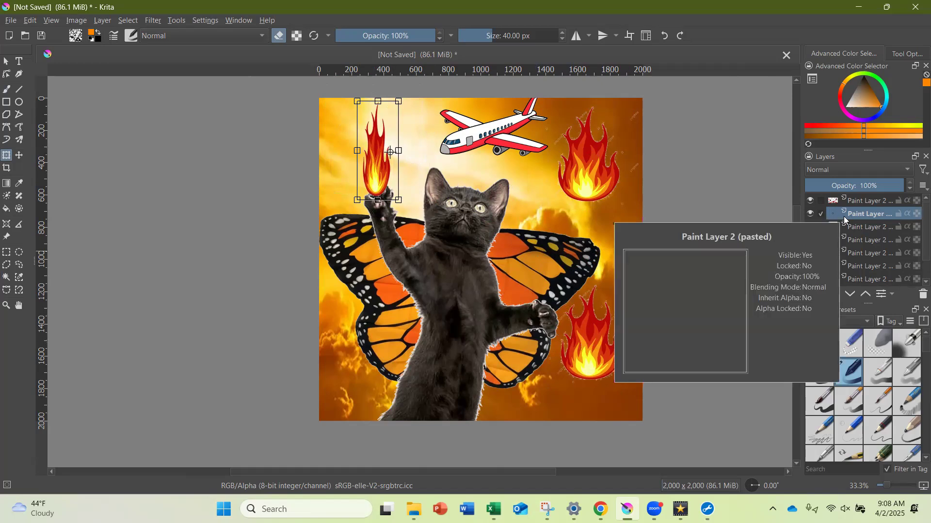
- Move, rotate and flatten the lower-right flame into a sideways fireball at the kitten's paw
click(866, 228)
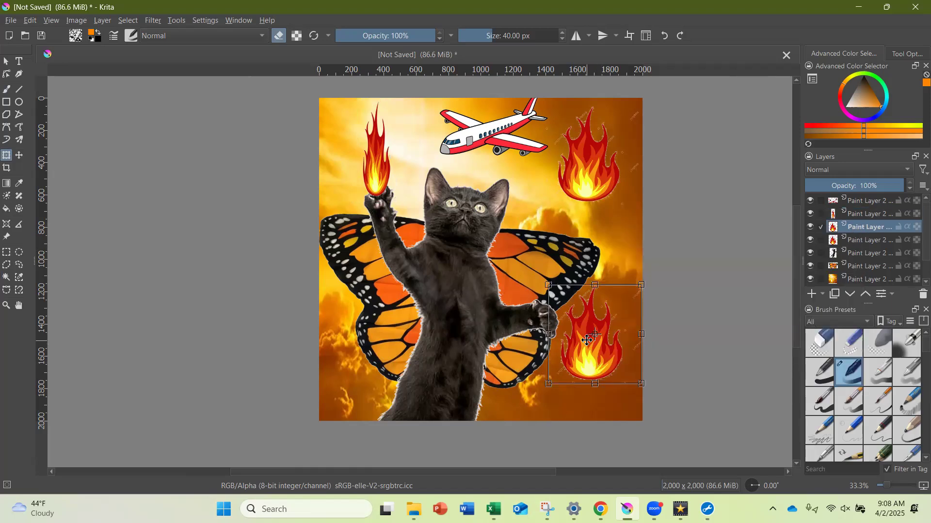
drag(589, 343, 581, 270)
drag(629, 219, 683, 305)
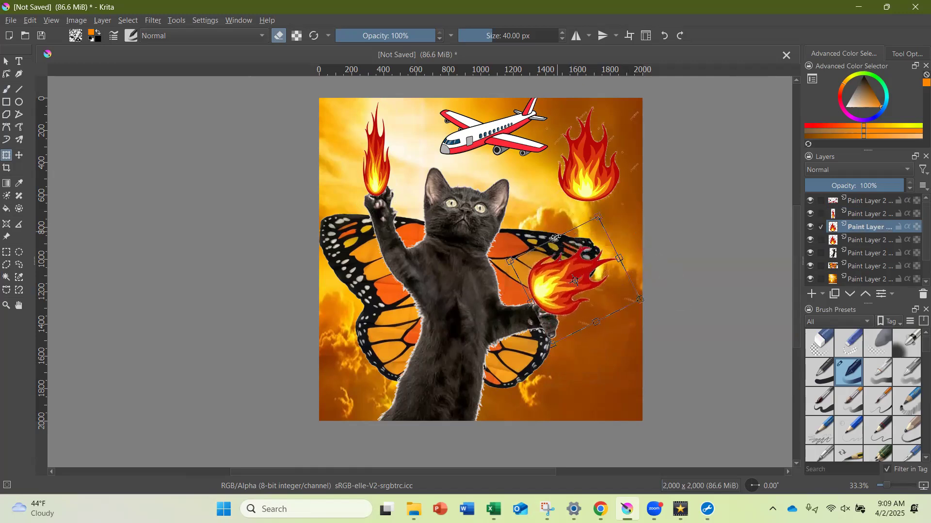
drag(555, 239, 577, 283)
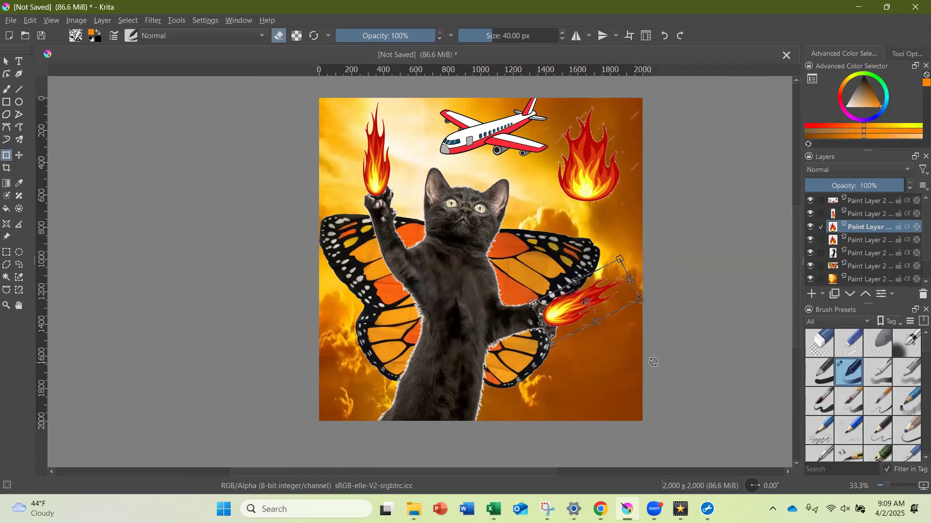
drag(694, 326, 703, 319)
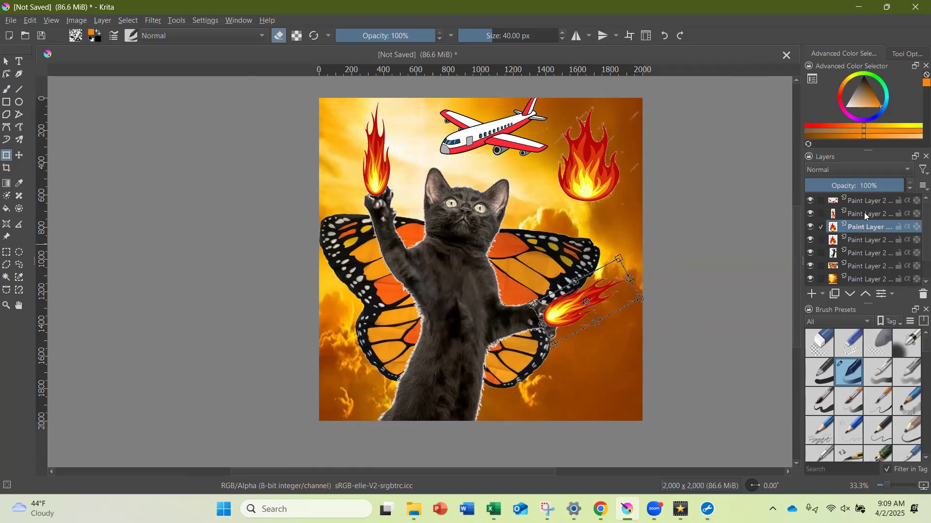
- Delete the large flame from the top-right corner
click(855, 240)
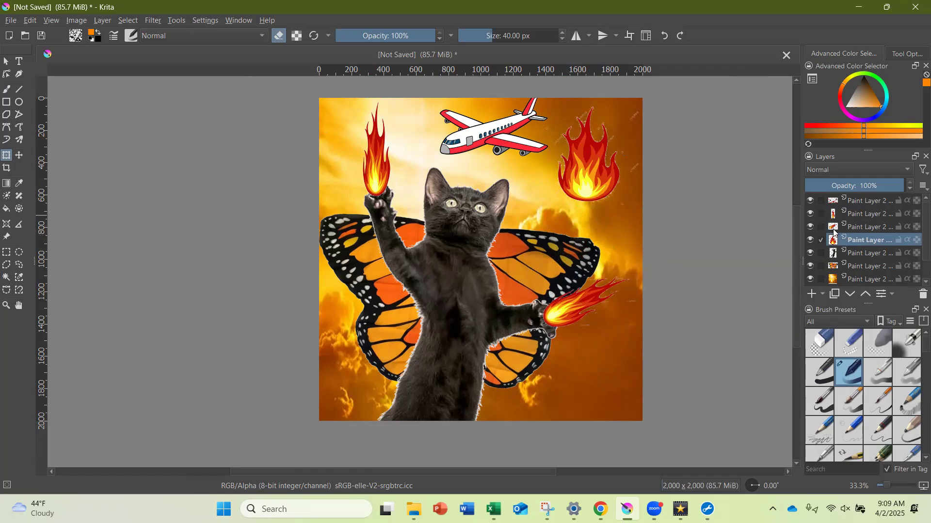
click(607, 193)
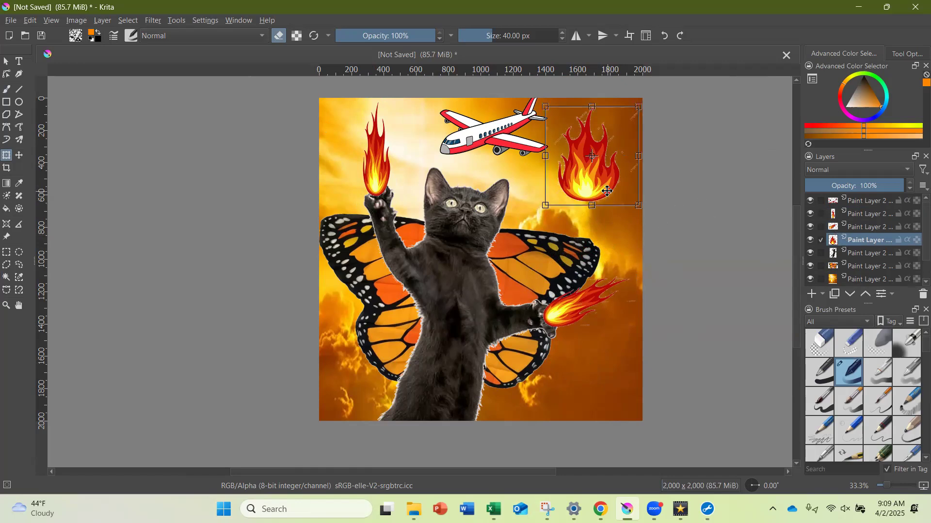
key(Delete)
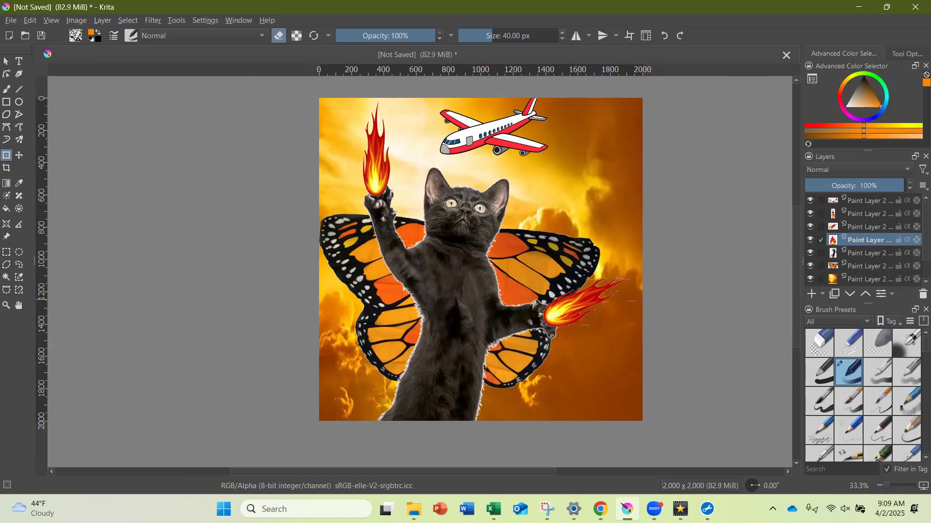
right_click(857, 237)
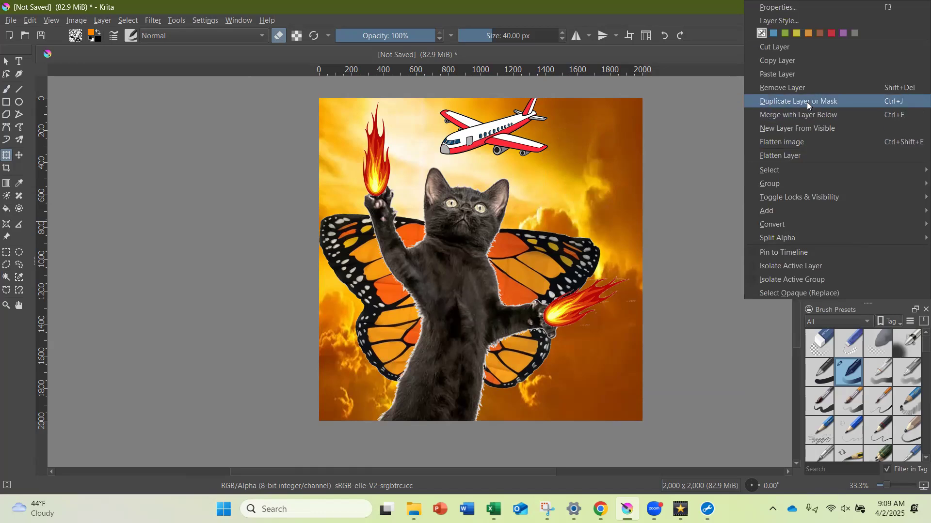
key(Escape)
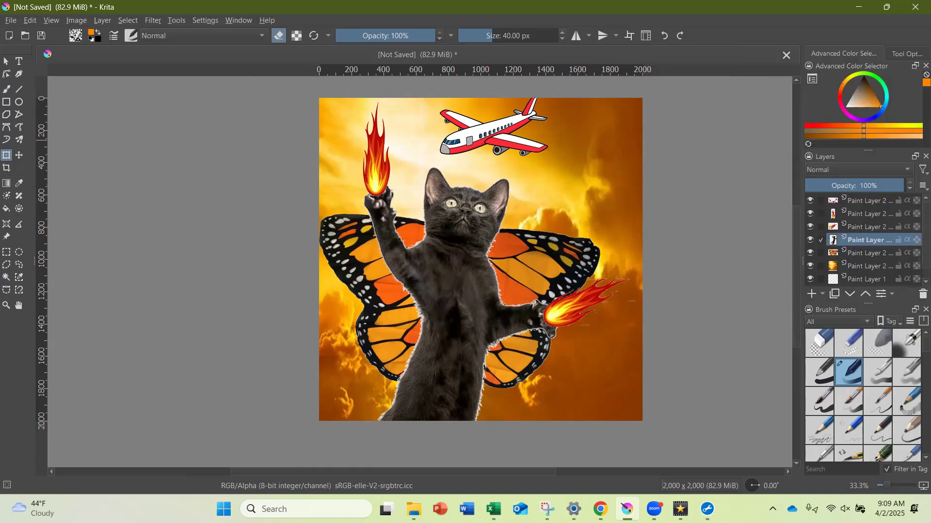
- Move the airplane layer's plane to the upper right and apply the transform
click(854, 202)
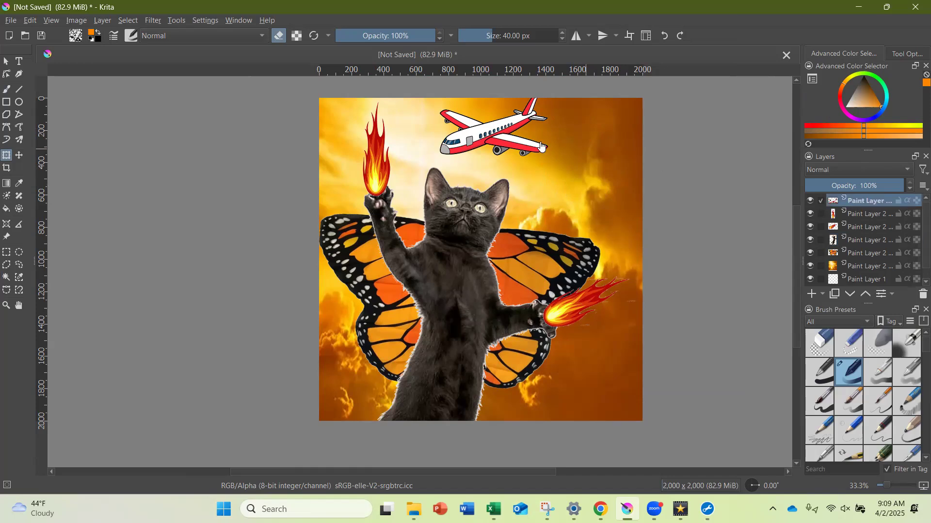
drag(508, 127, 585, 151)
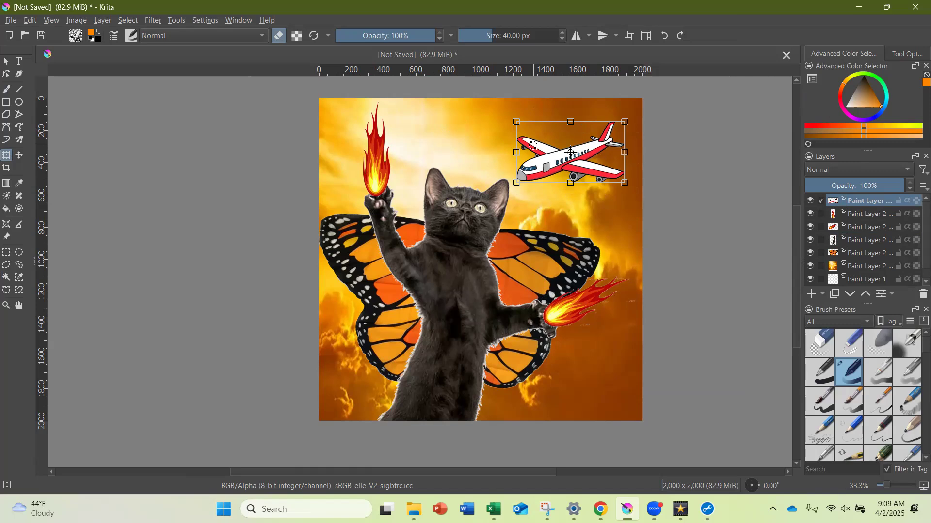
key(Return)
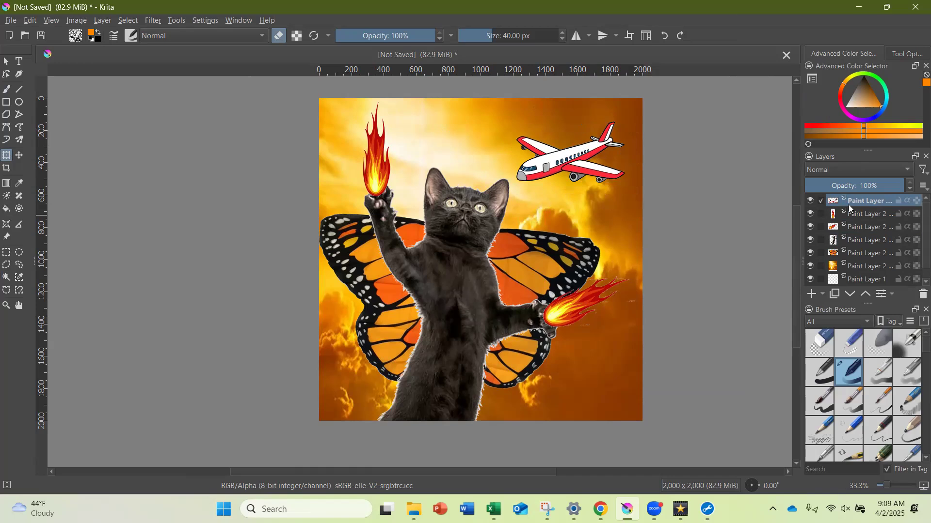
click(587, 159)
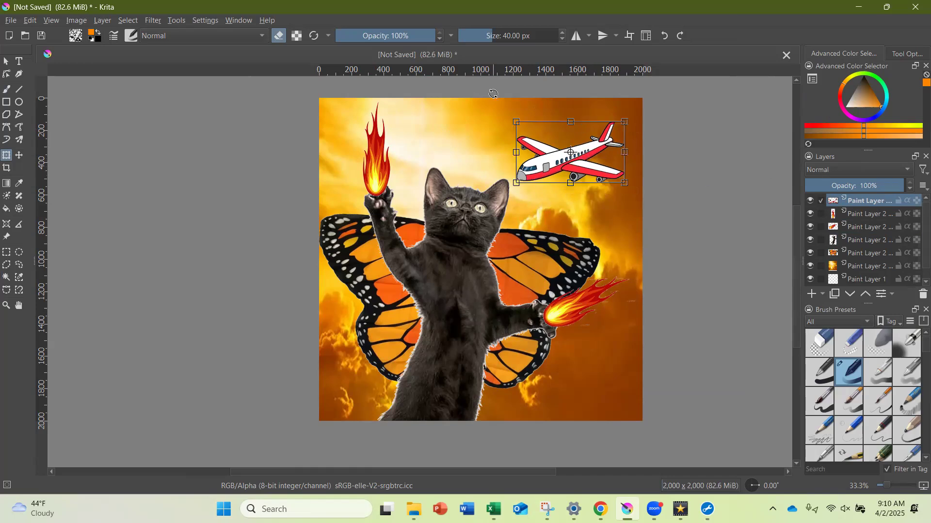
key(Return)
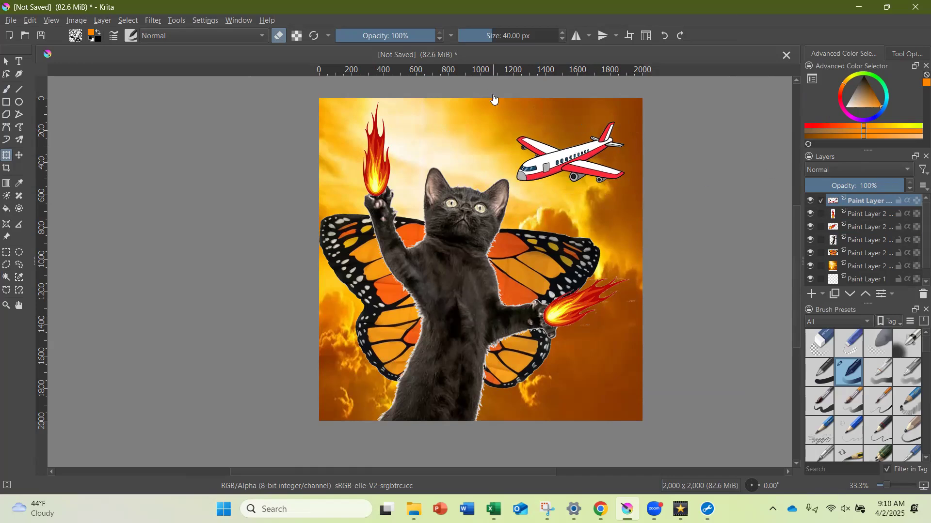
- Duplicate the airplane twice, placing one copy top-left of centre and one beside the right wing
key(ctrl+j)
drag(604, 144, 456, 113)
key(Return)
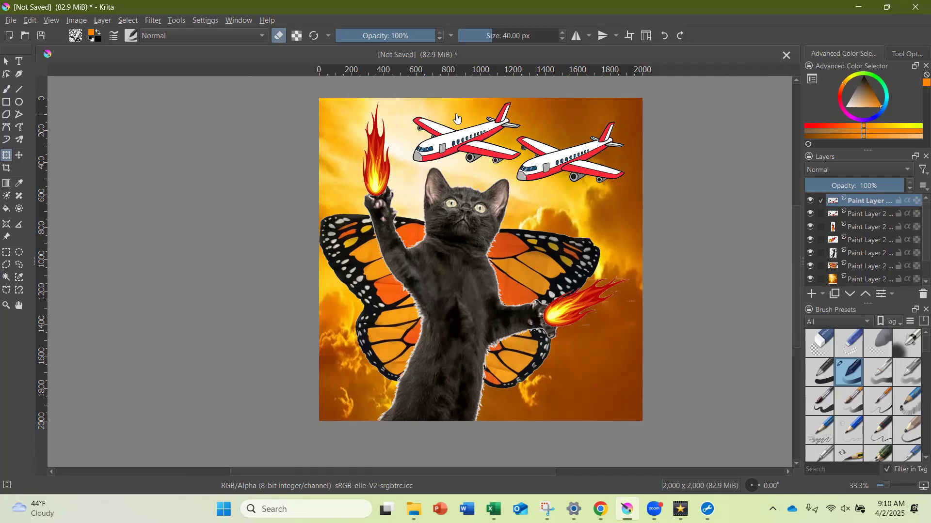
key(ctrl+j)
drag(472, 150, 590, 236)
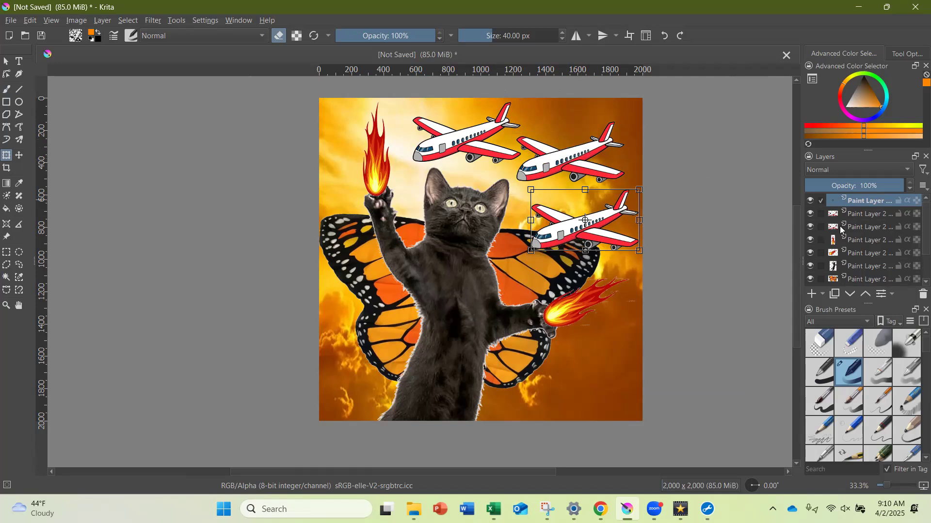
- Shrink the upper-right airplane and nudge it slightly right
click(861, 226)
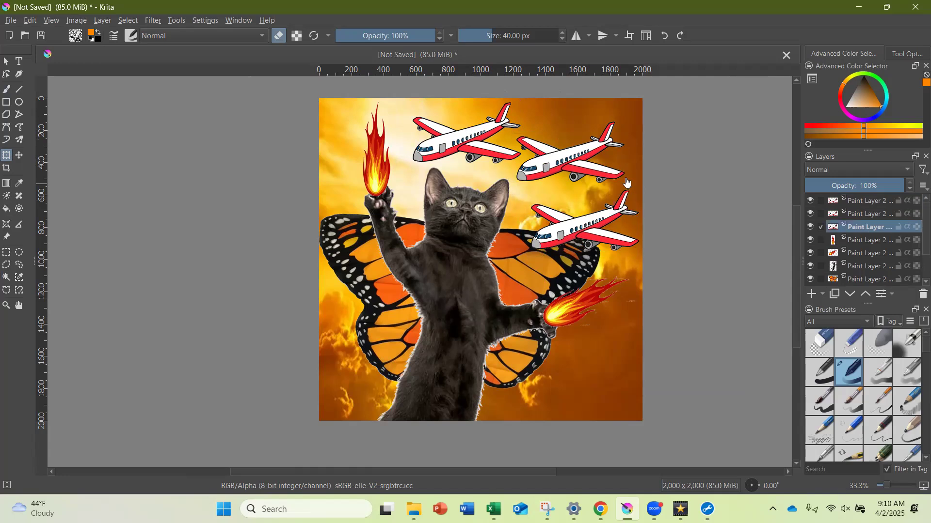
drag(589, 145, 597, 143)
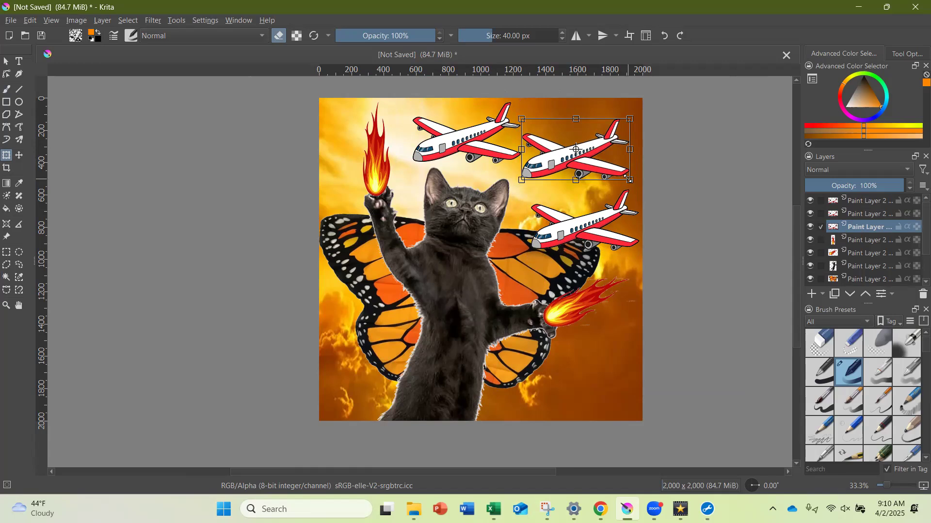
drag(629, 179, 601, 168)
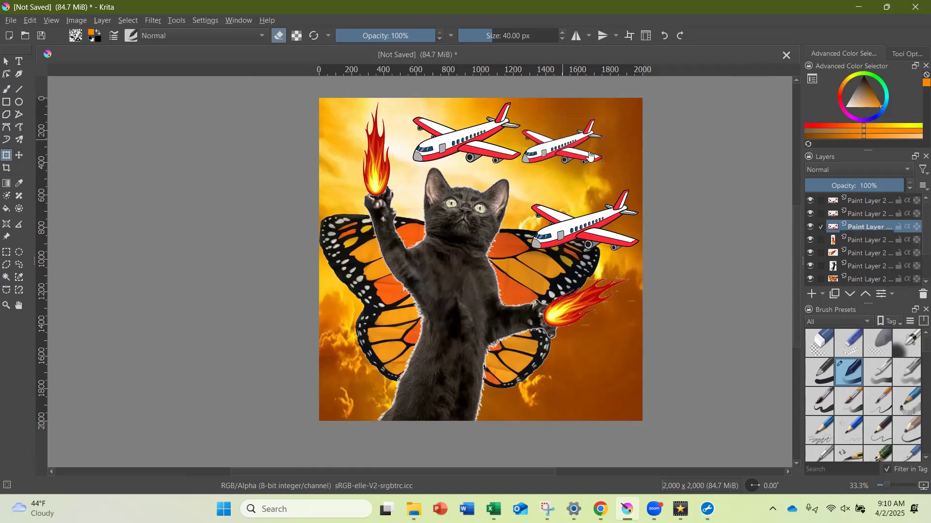
drag(570, 139, 593, 148)
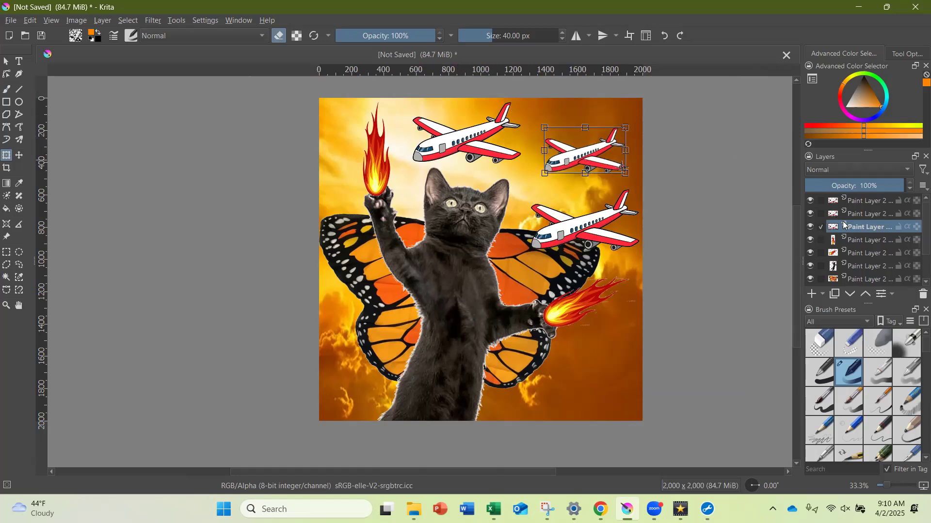
- Move the upper-left airplane over the flame, shrink it and tilt it clockwise into a dive
click(856, 202)
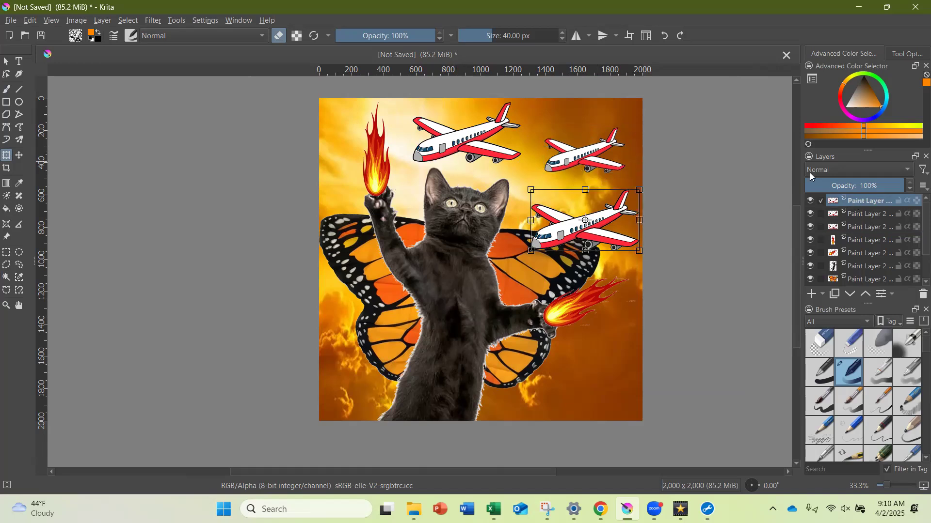
click(858, 215)
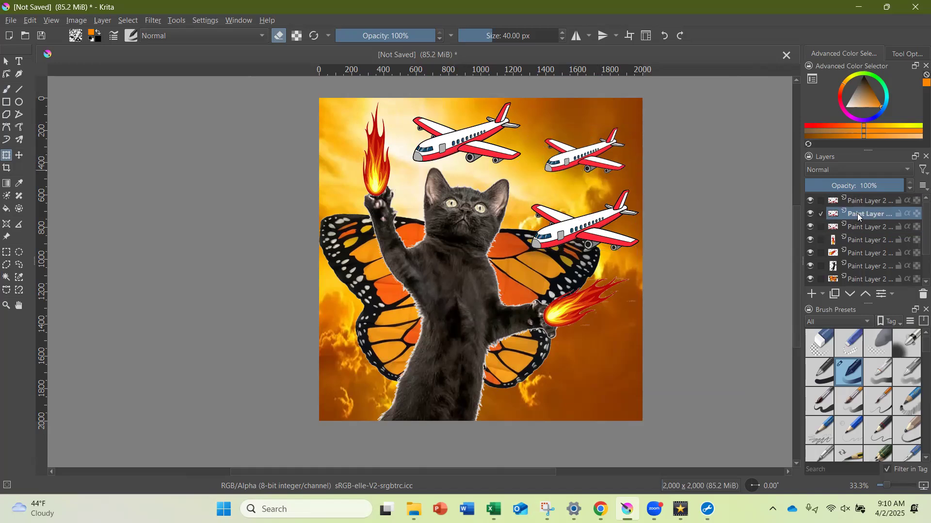
drag(461, 139, 424, 139)
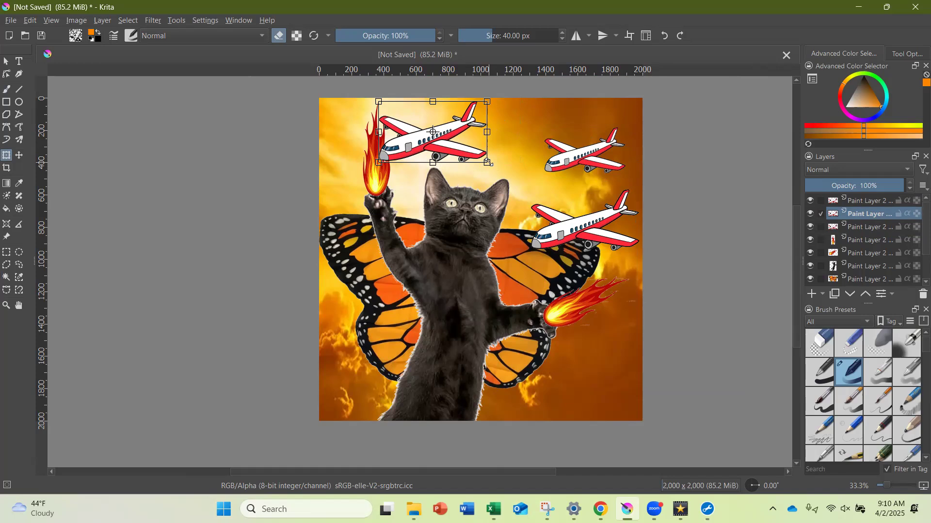
drag(489, 163, 476, 157)
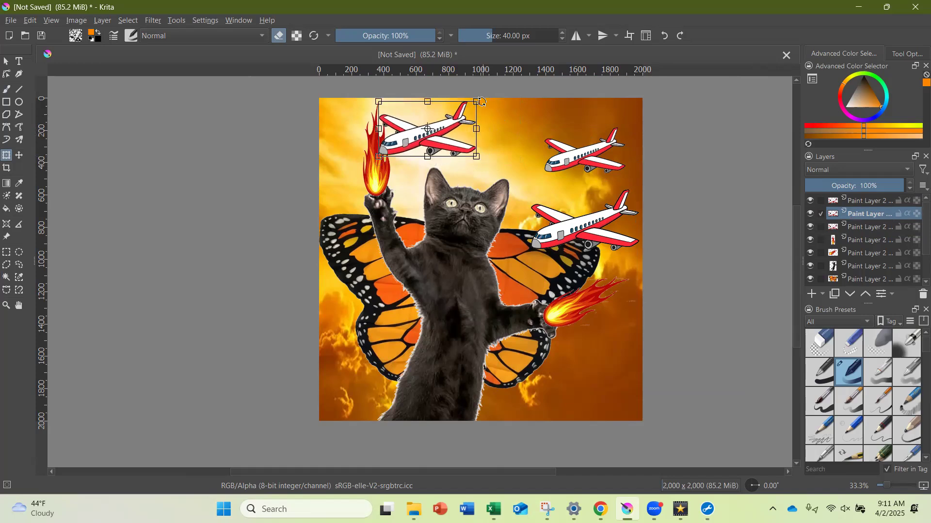
drag(481, 102, 465, 123)
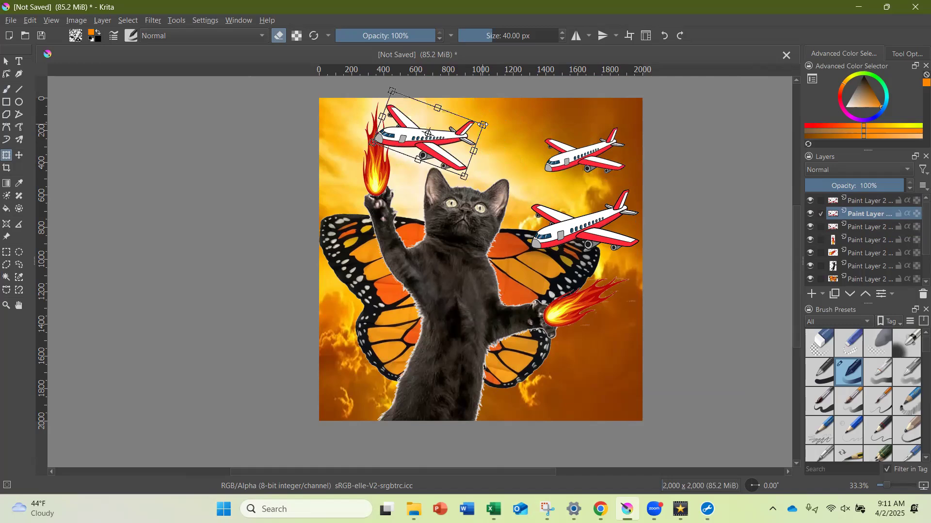
drag(483, 124, 473, 127)
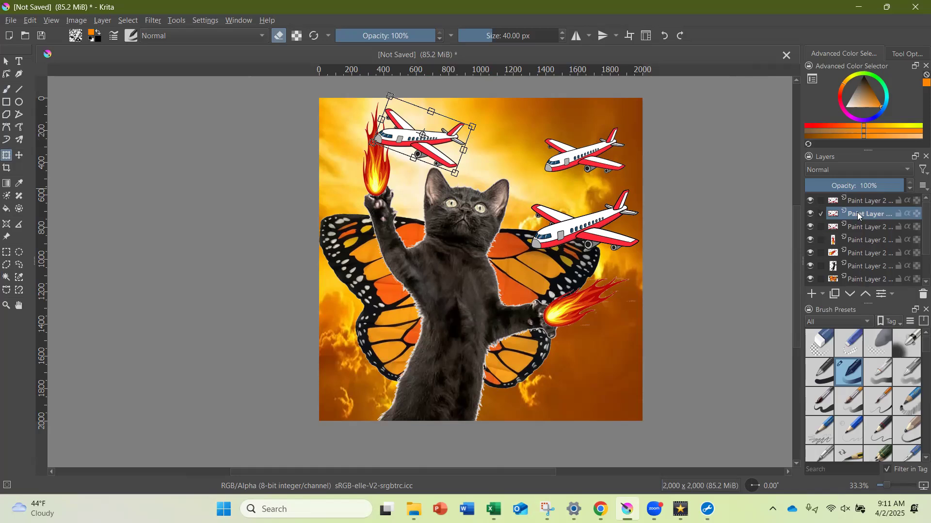
- Drag the upper-left airplane layer beneath the flame layer and shift a second airplane layer in the stack
drag(860, 217, 861, 246)
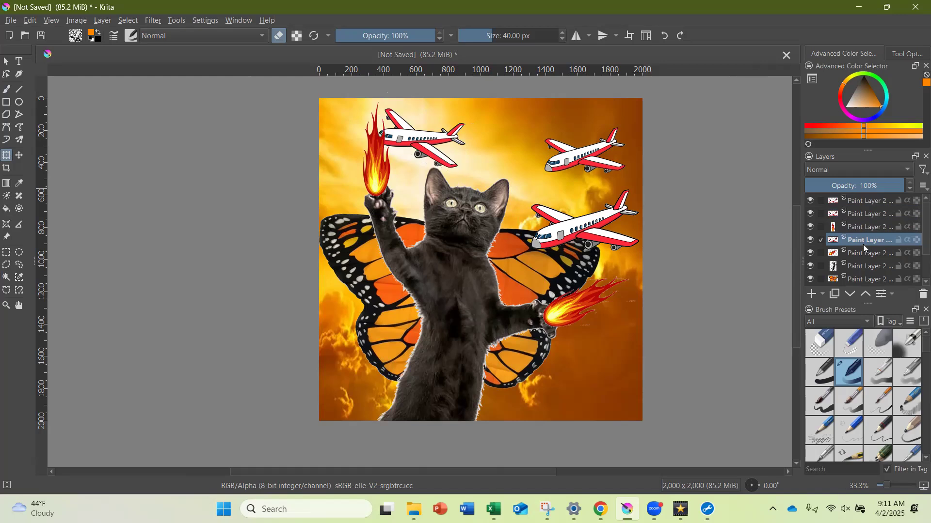
mouse_move(890, 225)
click(873, 213)
mouse_move(871, 219)
mouse_down()
mouse_move(878, 236)
mouse_move(866, 208)
mouse_up()
- Shrink the top-layer airplane and rotate it to point steeply downward
mouse_move(862, 203)
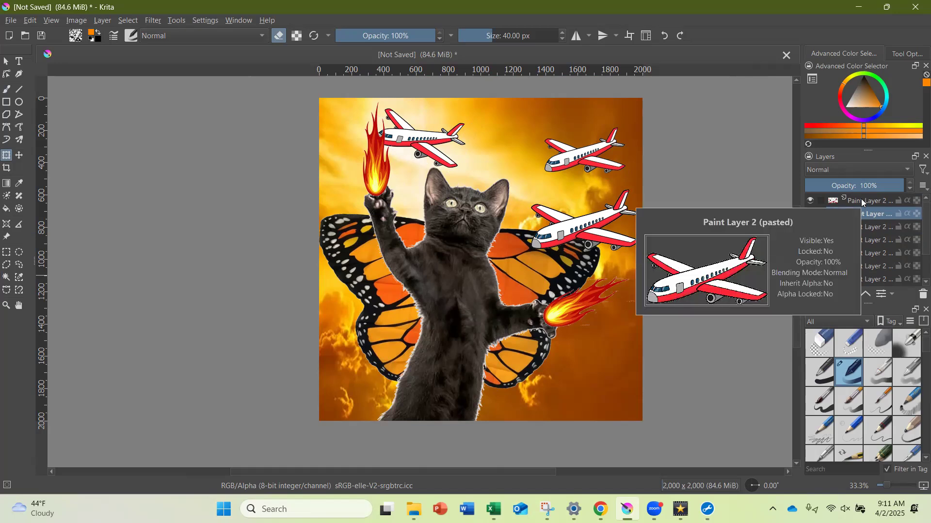
click(862, 201)
click(605, 247)
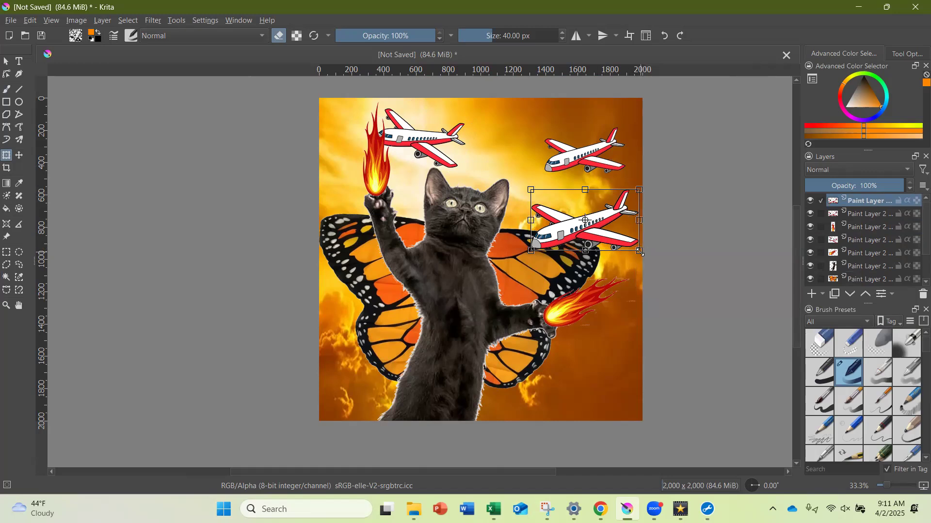
drag(640, 252, 611, 235)
drag(628, 183, 570, 279)
- Place the diving airplane beside the flaming paw, fine-tune its size and nudge it left
drag(579, 214, 610, 344)
mouse_move(597, 390)
mouse_down()
mouse_move(589, 392)
mouse_move(597, 387)
mouse_up()
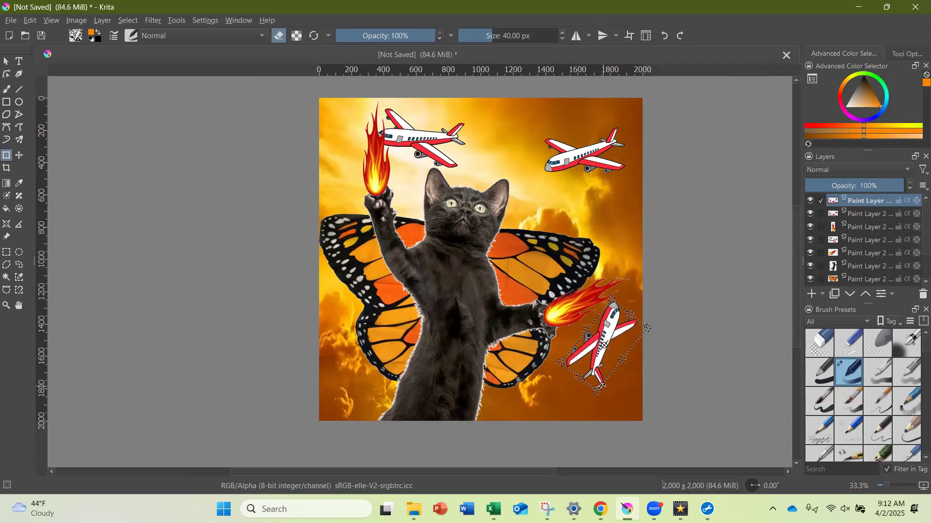
key(Return)
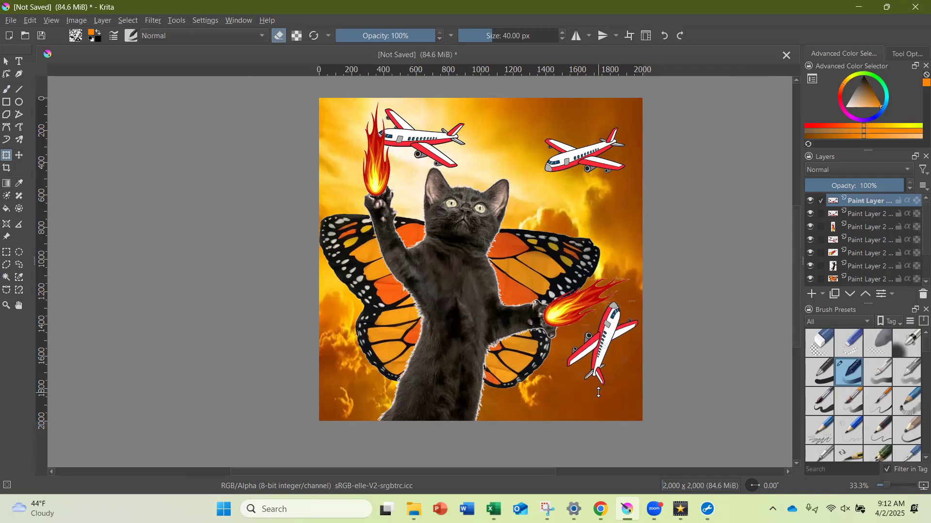
click(605, 324)
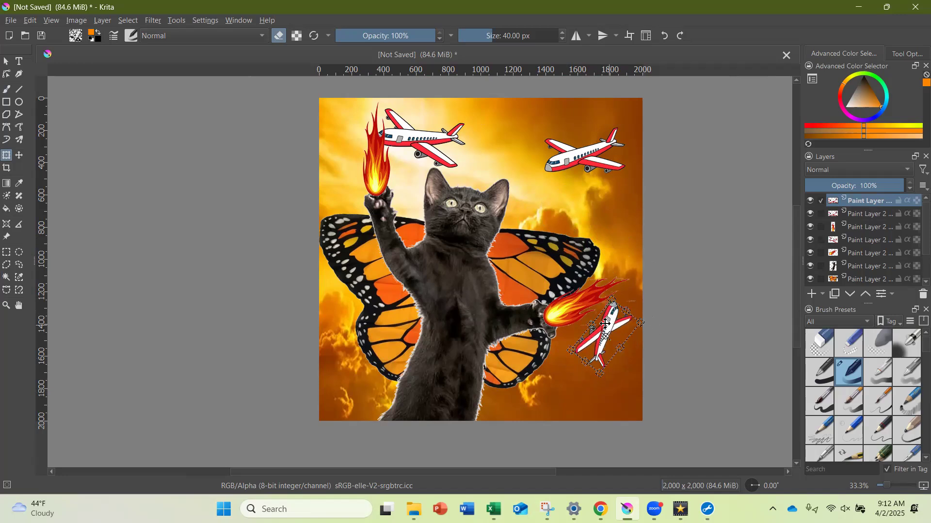
drag(606, 325, 595, 322)
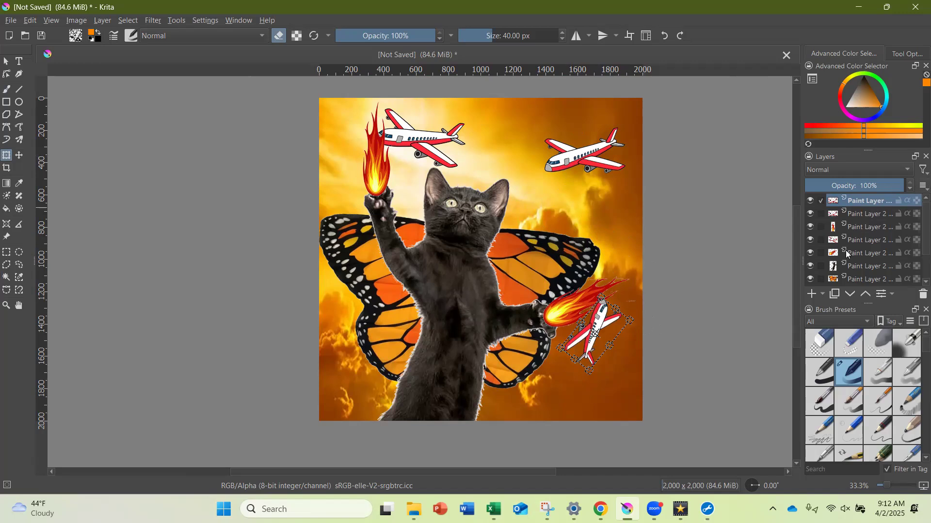
- Duplicate the top-right airplane, placing the copy to its left and tilting it
click(856, 216)
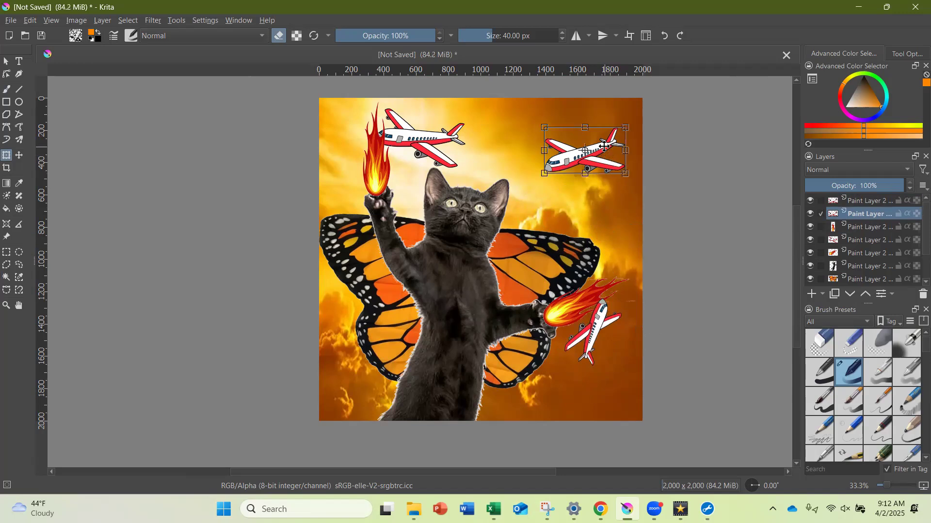
key(Return)
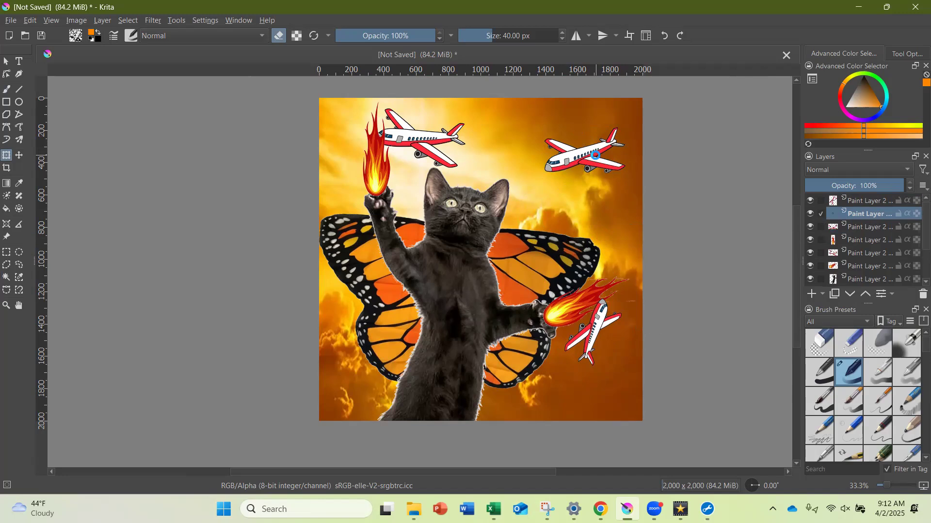
key(ctrl+j)
drag(606, 132, 551, 107)
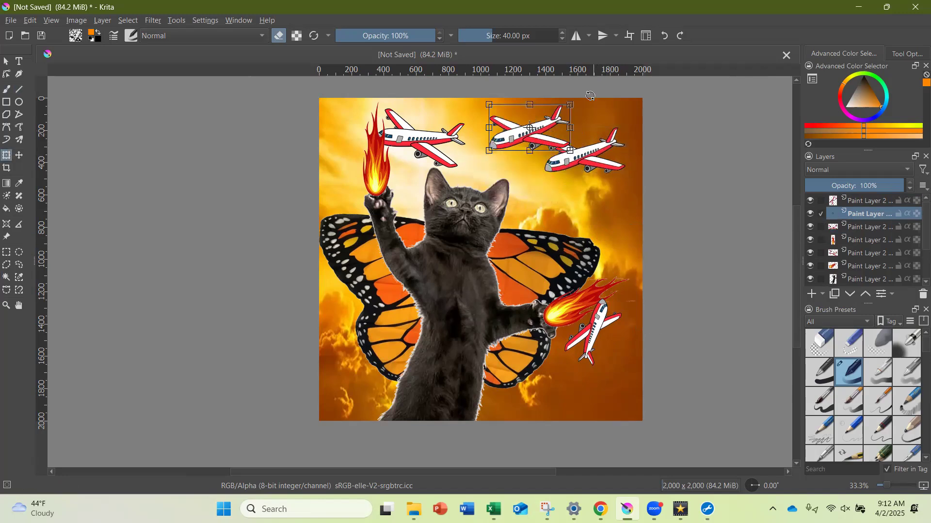
drag(584, 98, 580, 81)
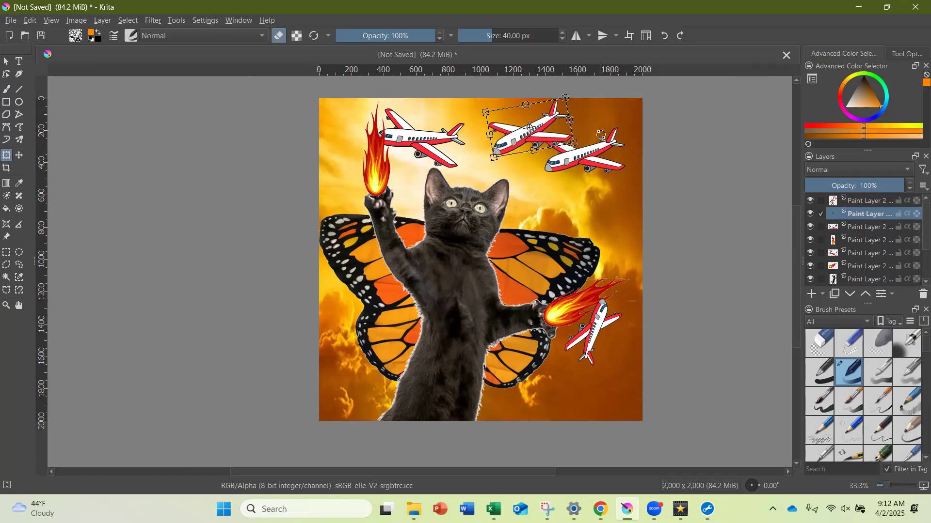
- Rotate the right airplane counter-clockwise and lower it, then shift and shrink the copy
click(856, 230)
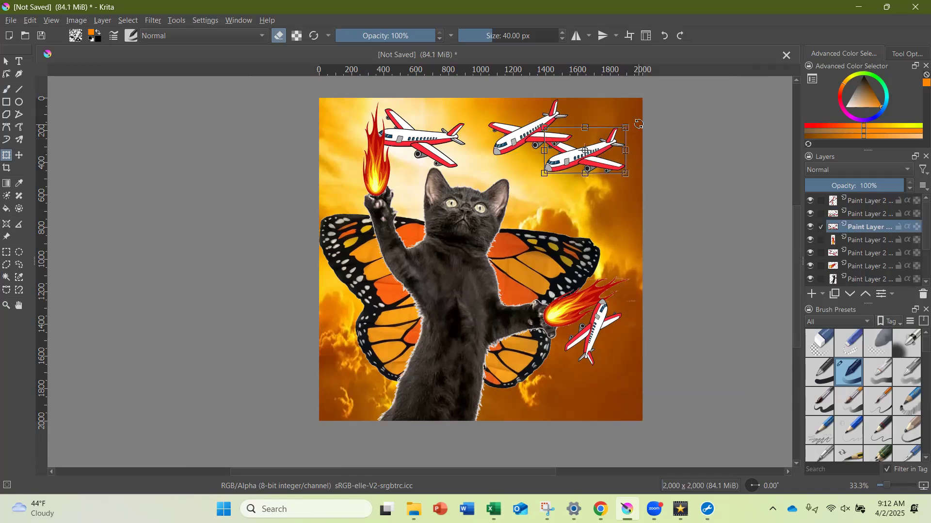
mouse_move(638, 118)
mouse_down()
mouse_move(631, 110)
mouse_move(620, 121)
mouse_up()
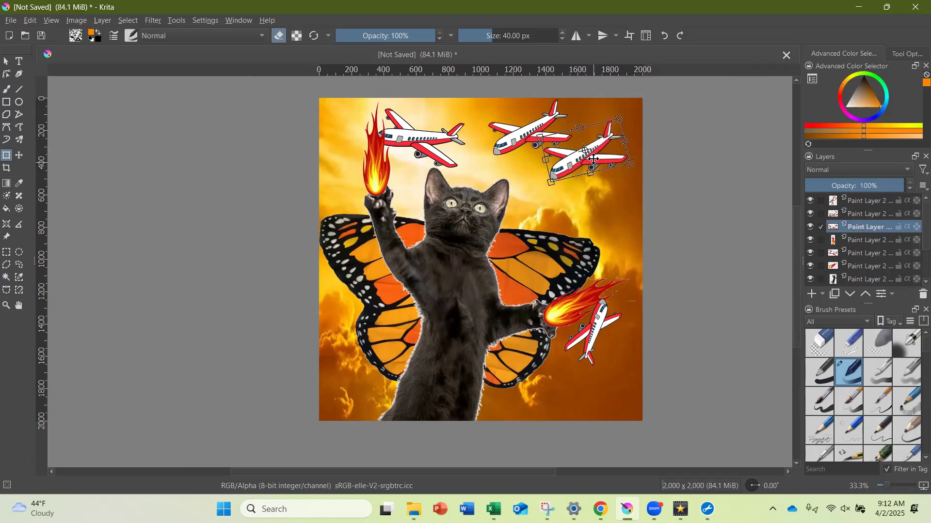
drag(595, 159, 584, 191)
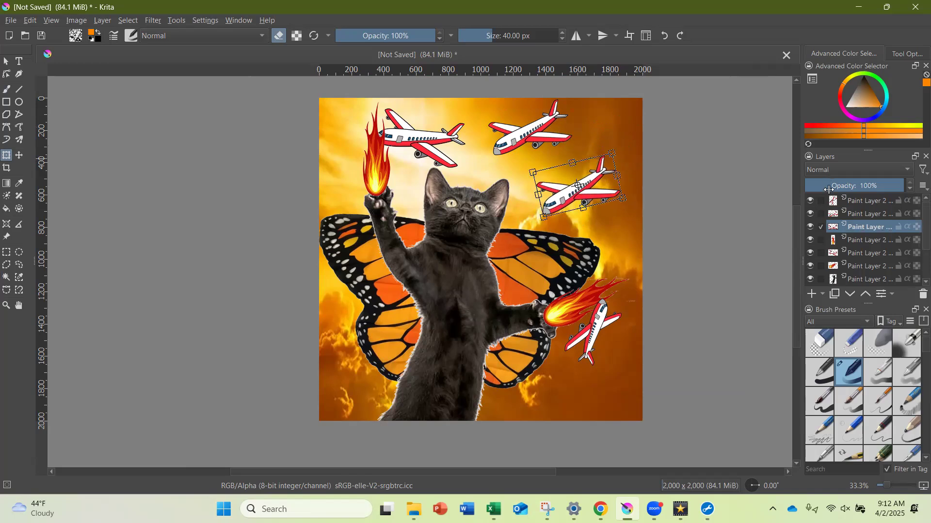
click(856, 217)
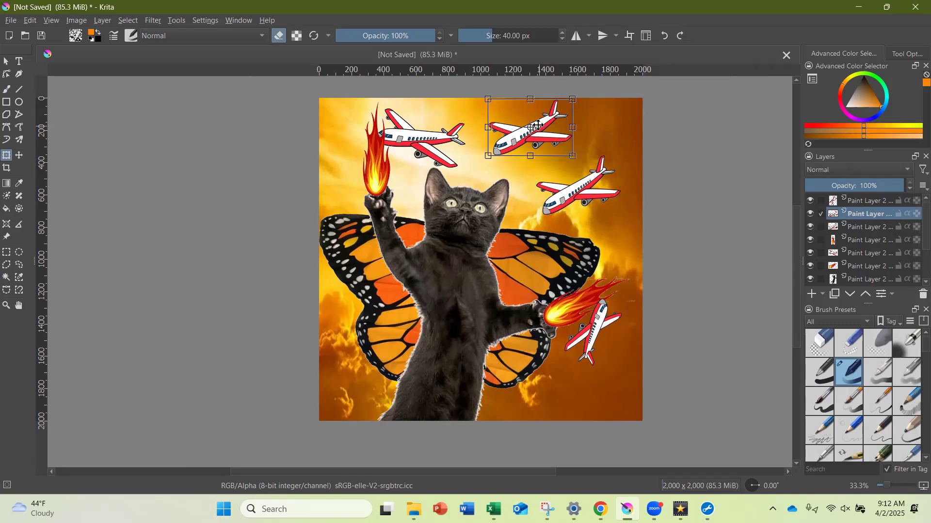
drag(540, 128, 556, 137)
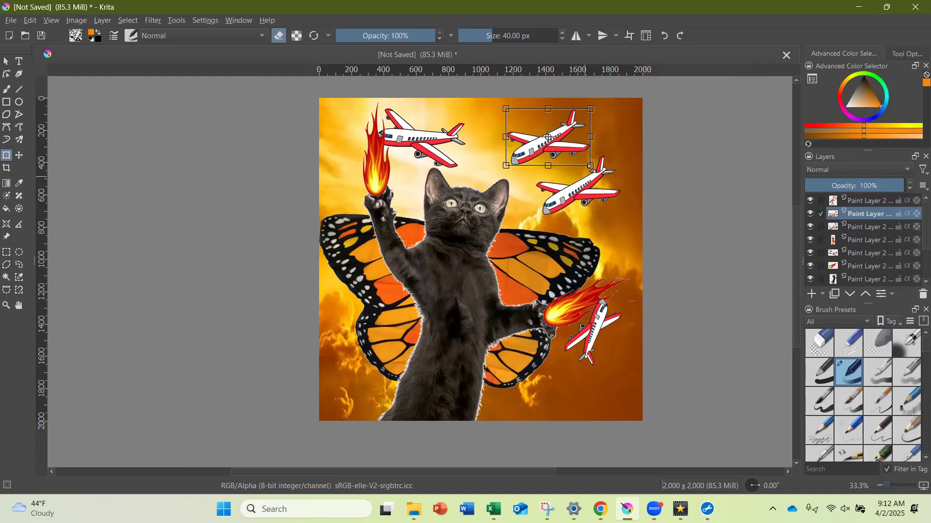
drag(591, 166, 586, 144)
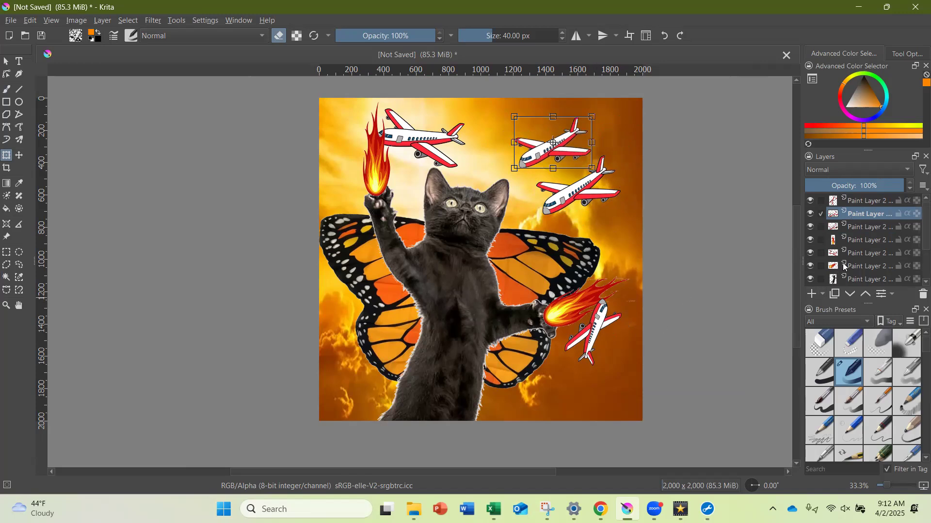
- Stretch, widen, skew and slightly turn the lower-right airplane
click(847, 204)
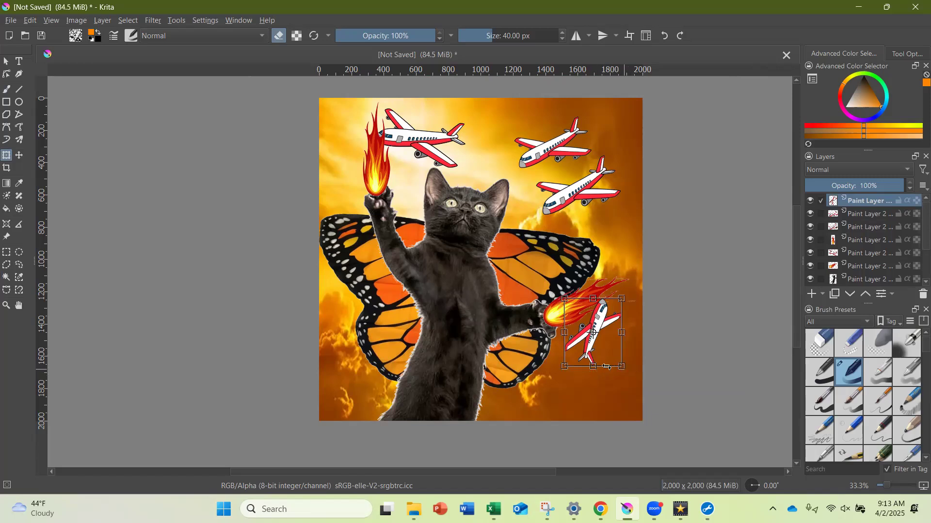
drag(594, 368, 594, 376)
drag(623, 337, 625, 327)
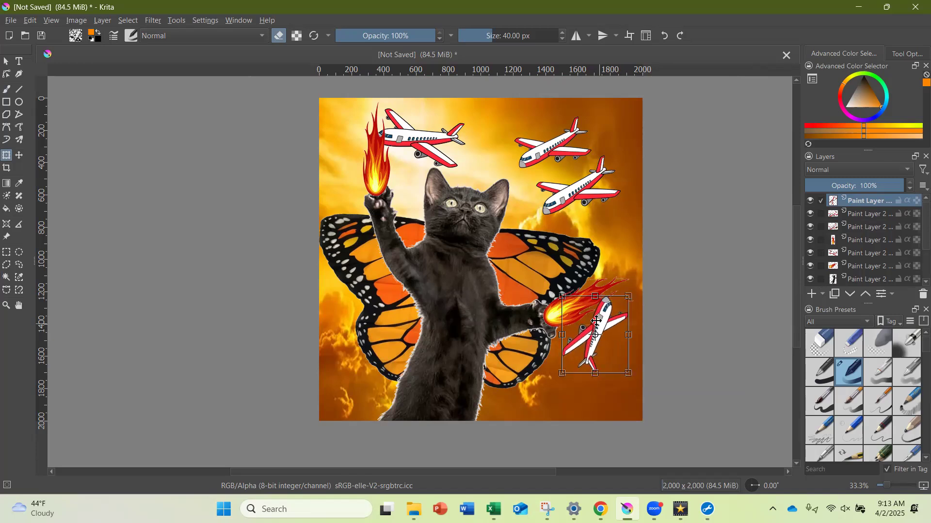
drag(633, 294, 637, 287)
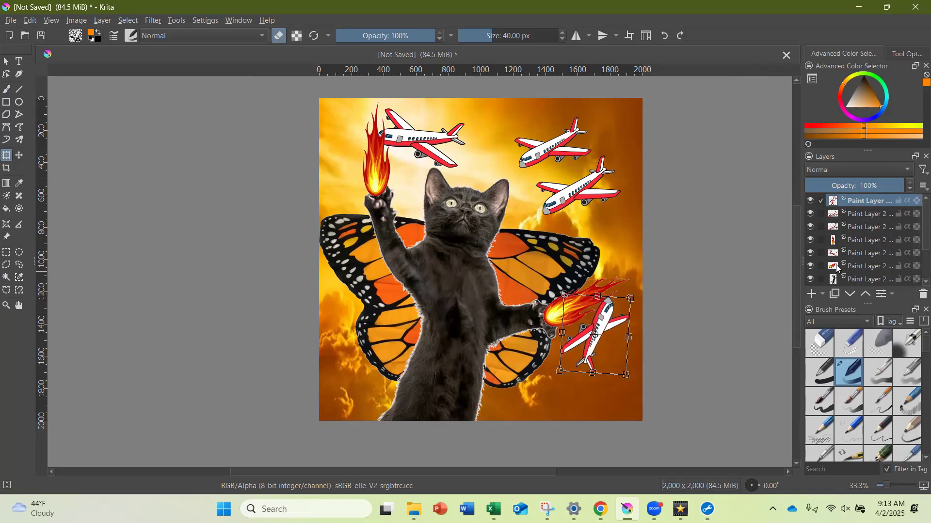
- Move the fireball layer to the top of the stack and rotate the lower plane slightly counter-clockwise
drag(837, 269, 833, 198)
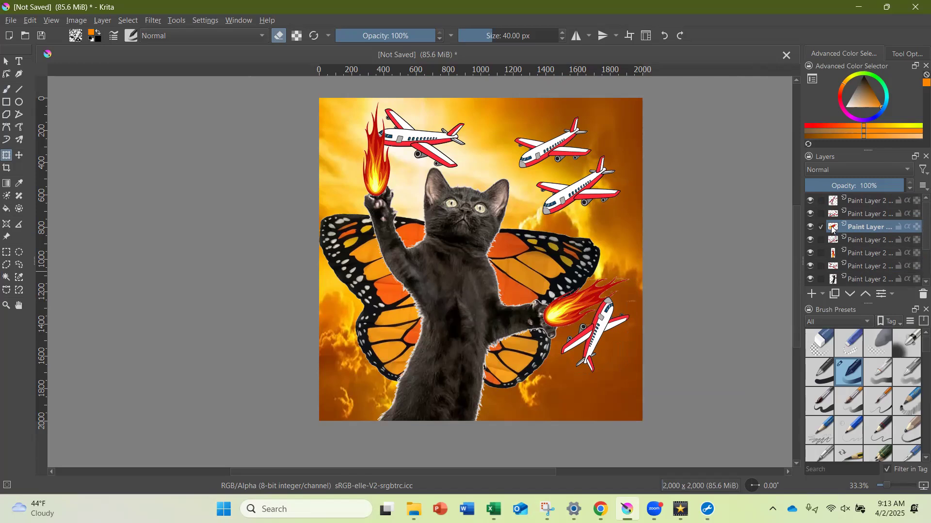
drag(833, 228, 835, 204)
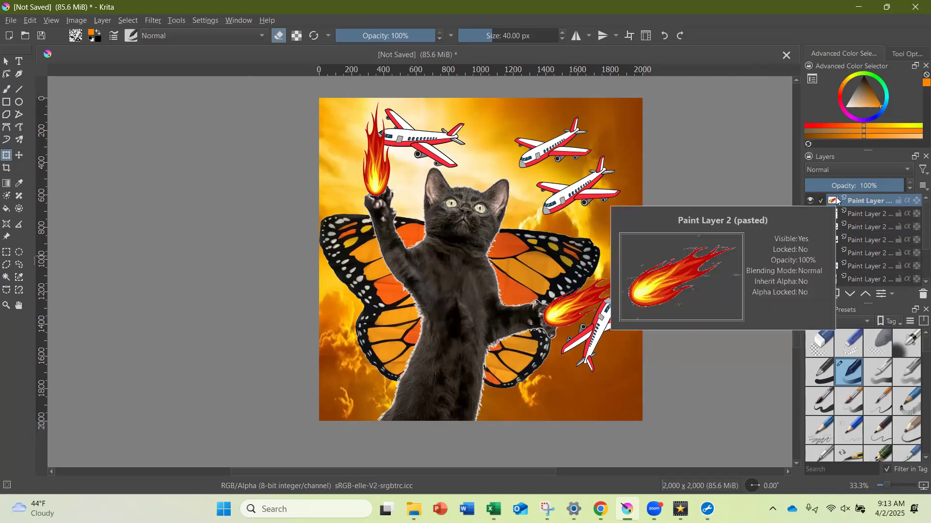
click(839, 214)
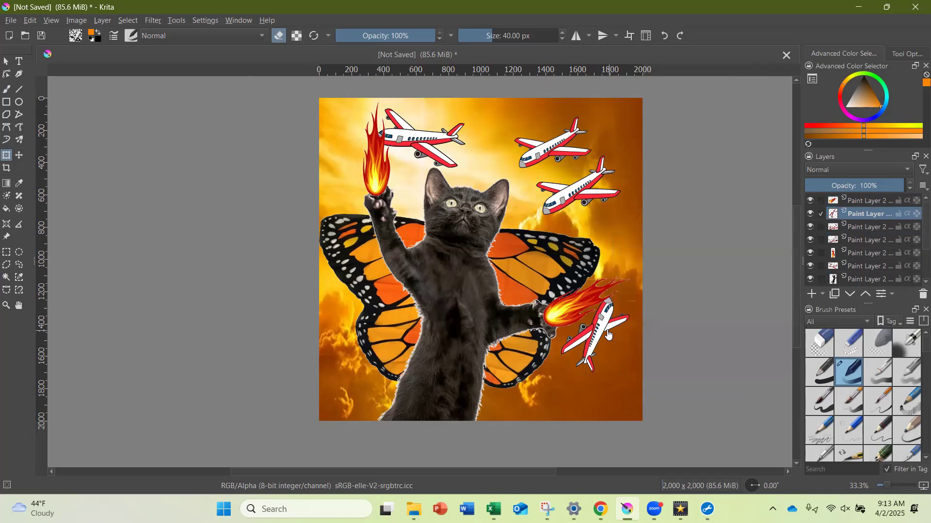
drag(603, 326, 601, 323)
drag(602, 323, 601, 324)
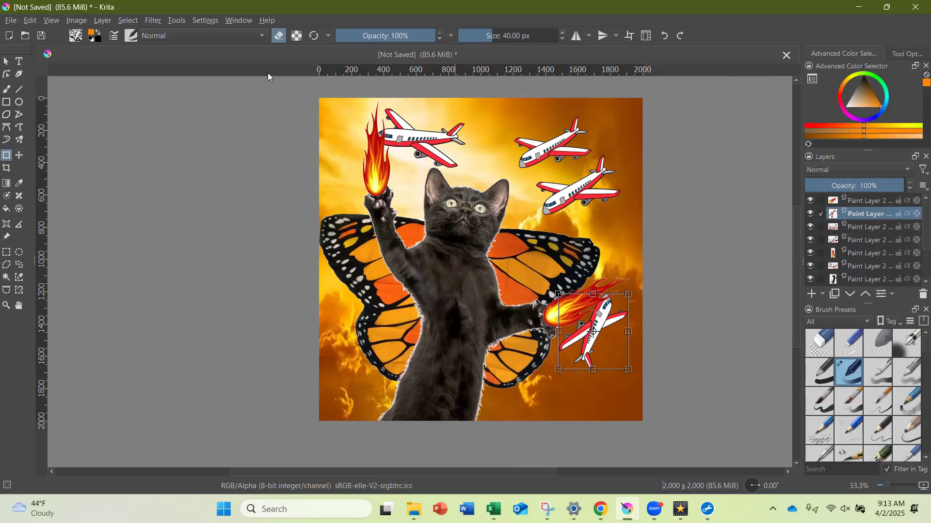
- Start File > Save As and enter the file name 'kitten o fire'
click(10, 21)
click(30, 21)
click(10, 21)
click(41, 89)
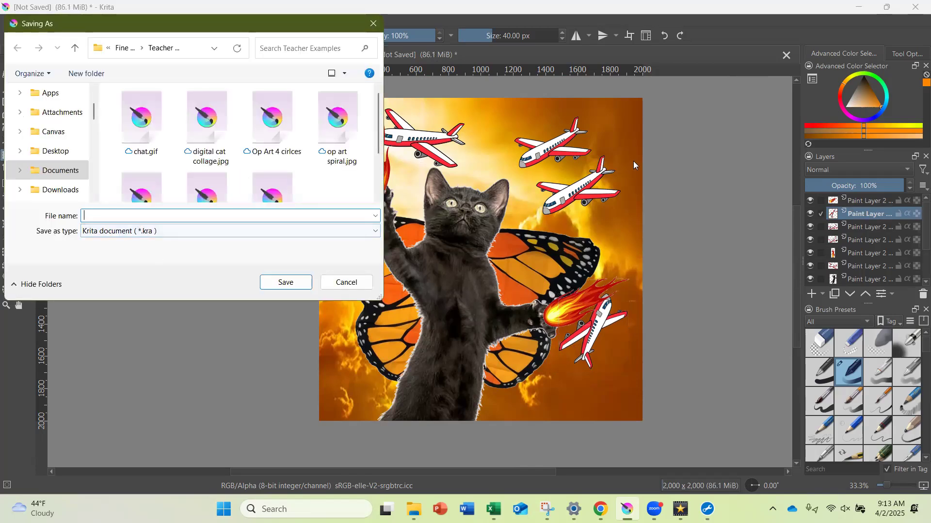
text(kitten o fire)
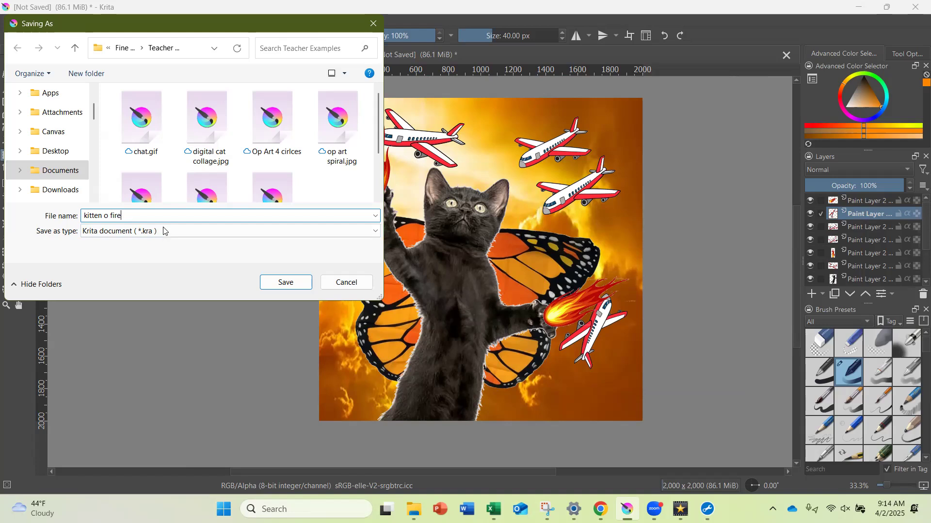
- Choose JPEG image as the save type and save the collage
click(163, 231)
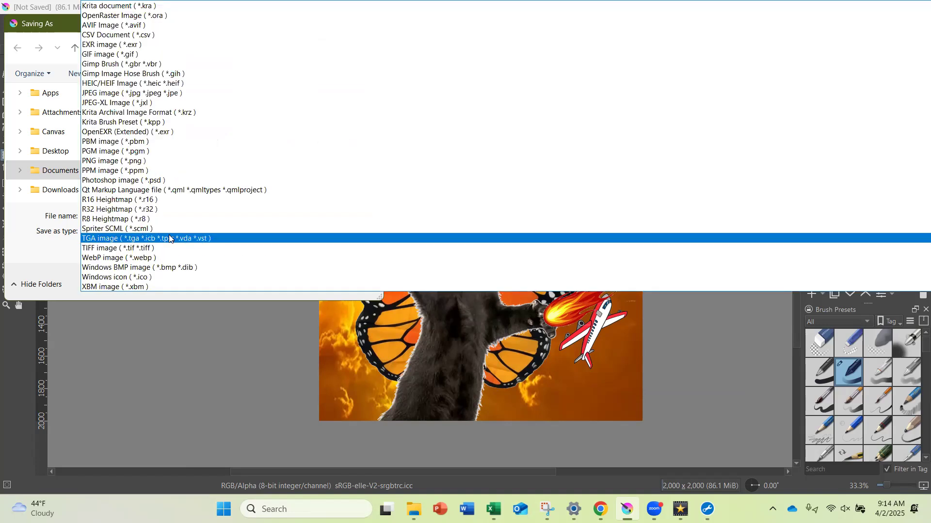
key(j)
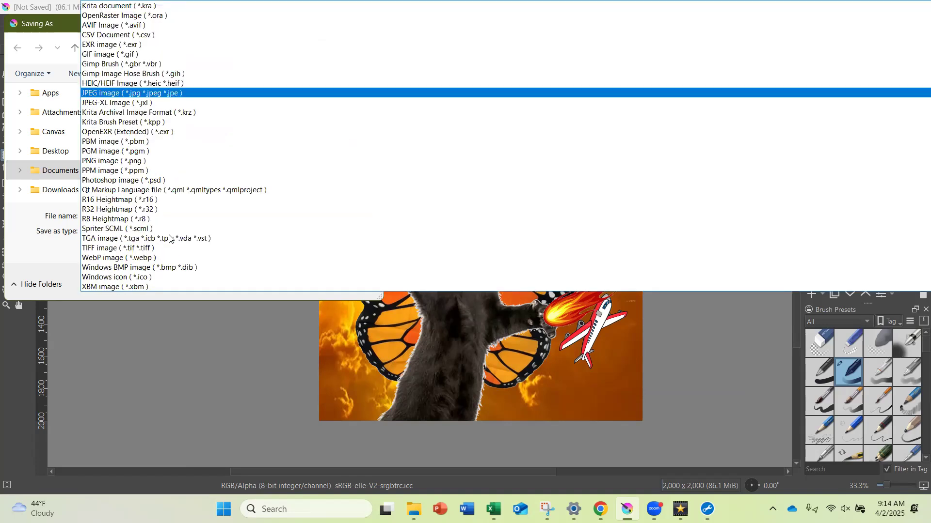
click(117, 94)
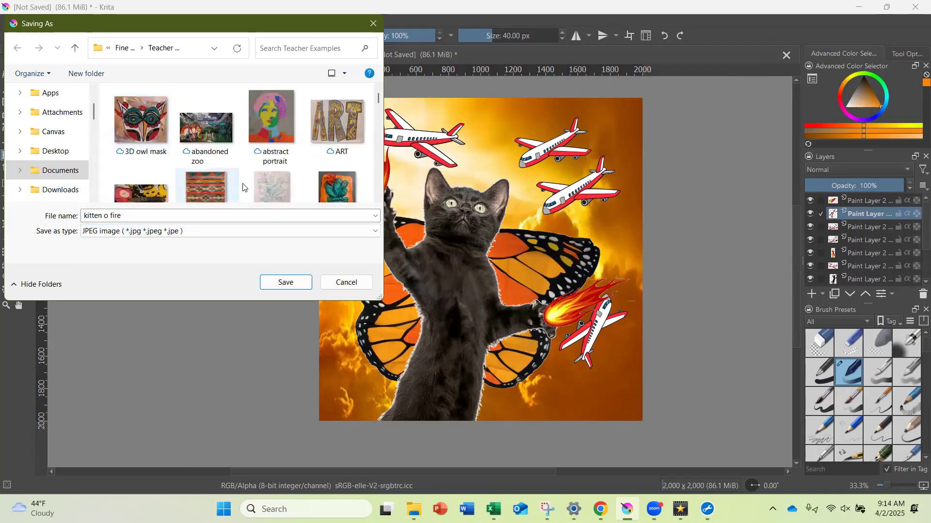
click(286, 282)
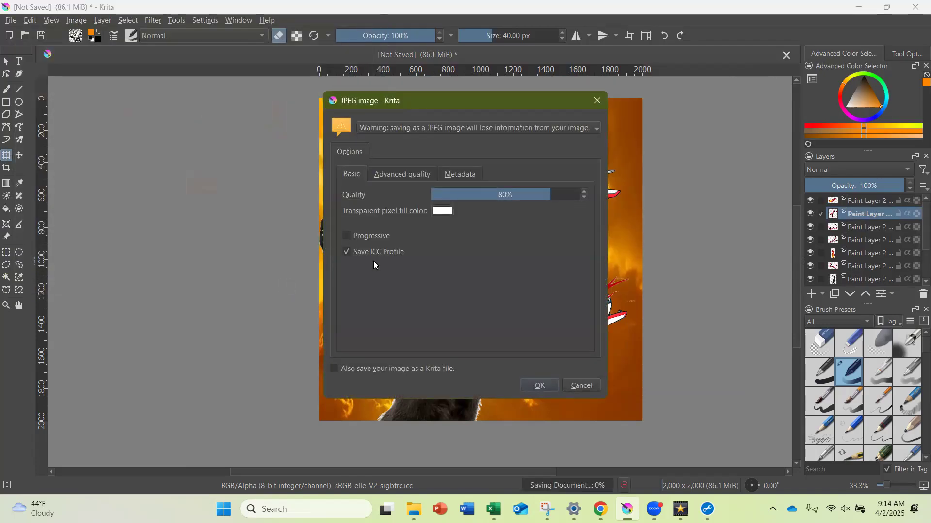
click(536, 388)
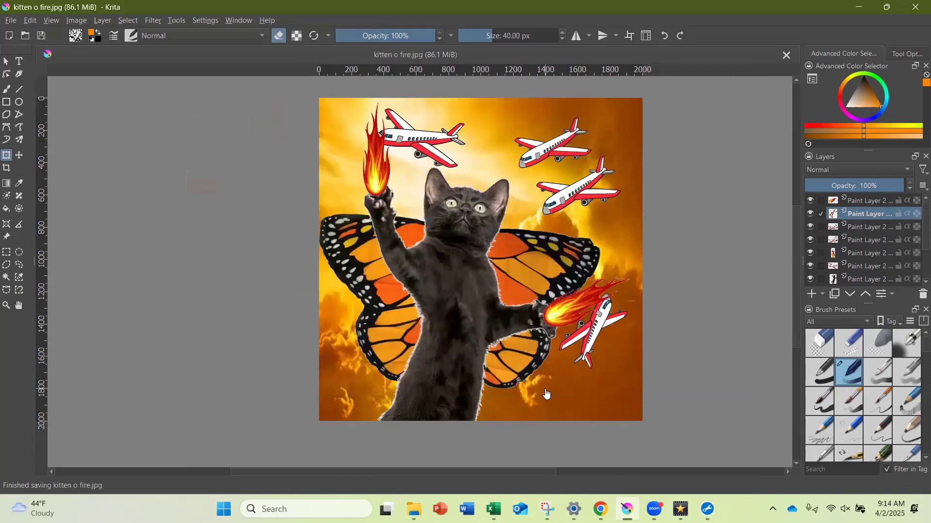